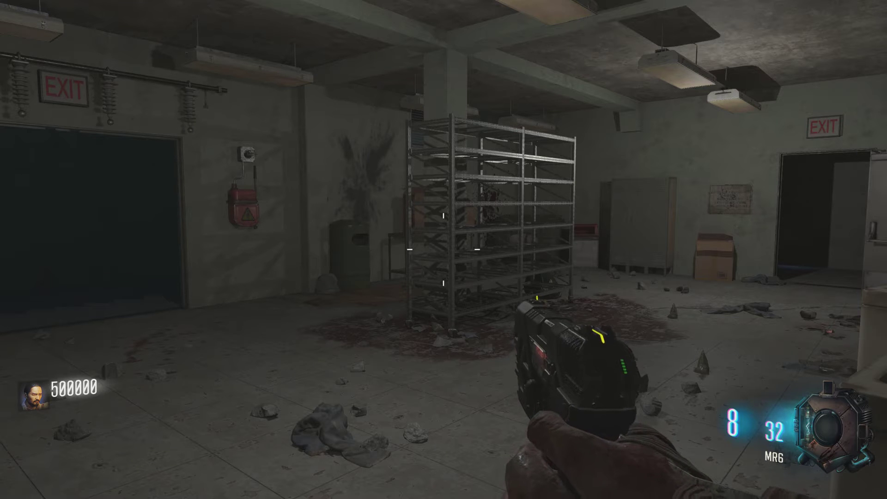
Step: Walk up to the red trap box and activate the electric trap for 1000 points
key("w")
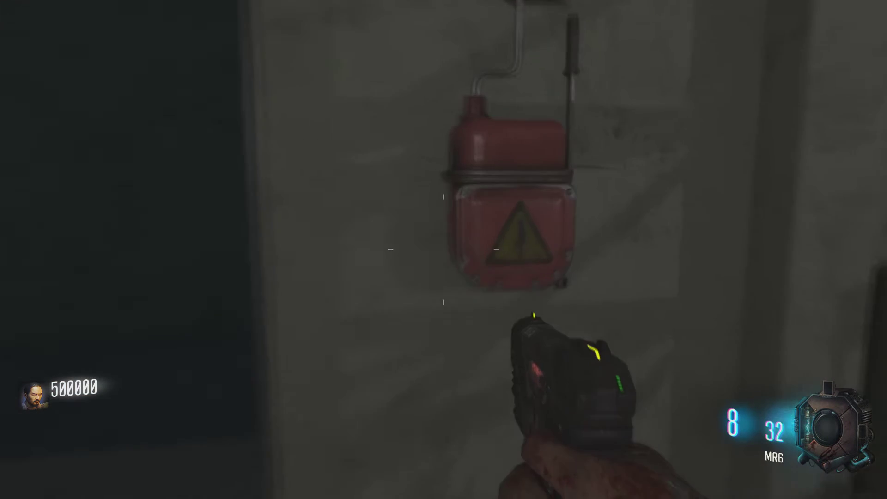
key("w")
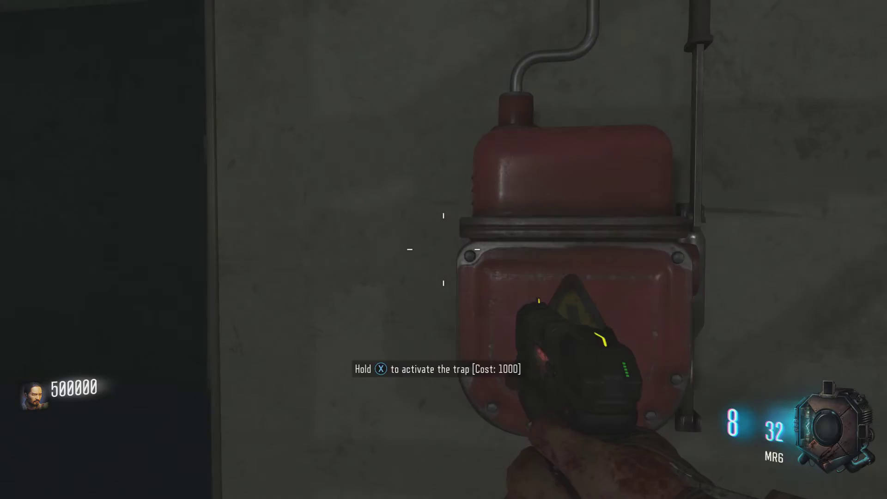
key("f")
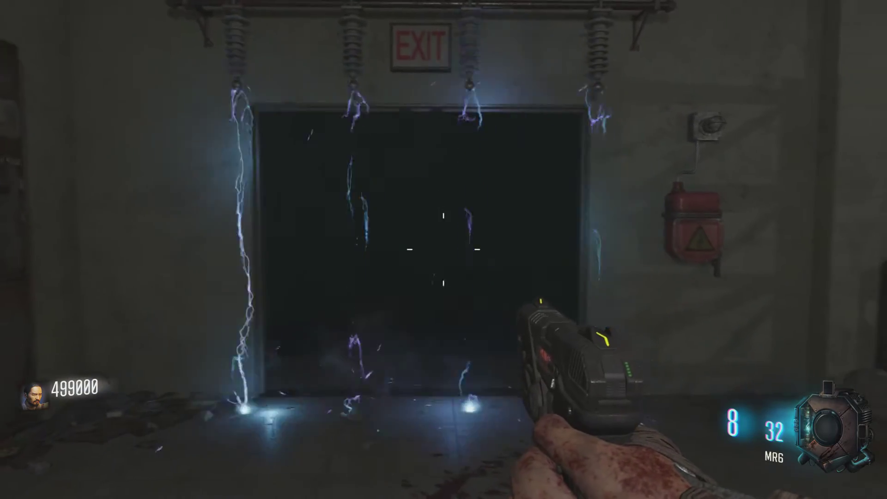
key("w")
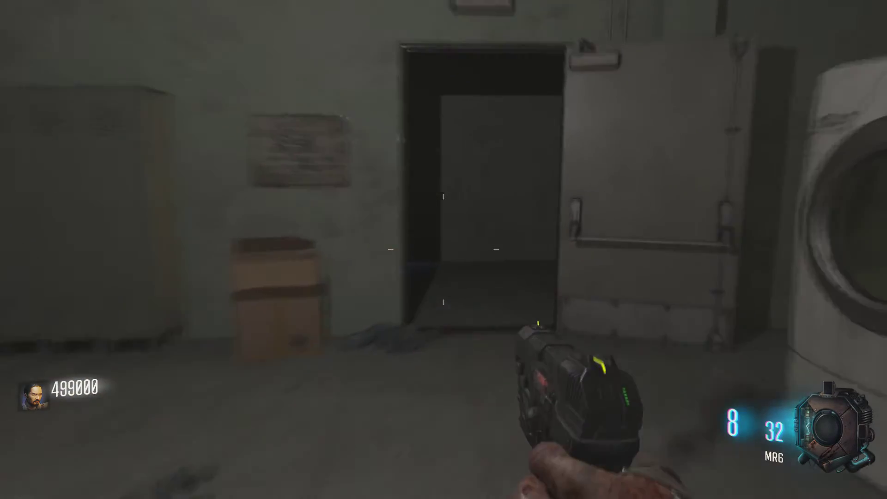
key("w")
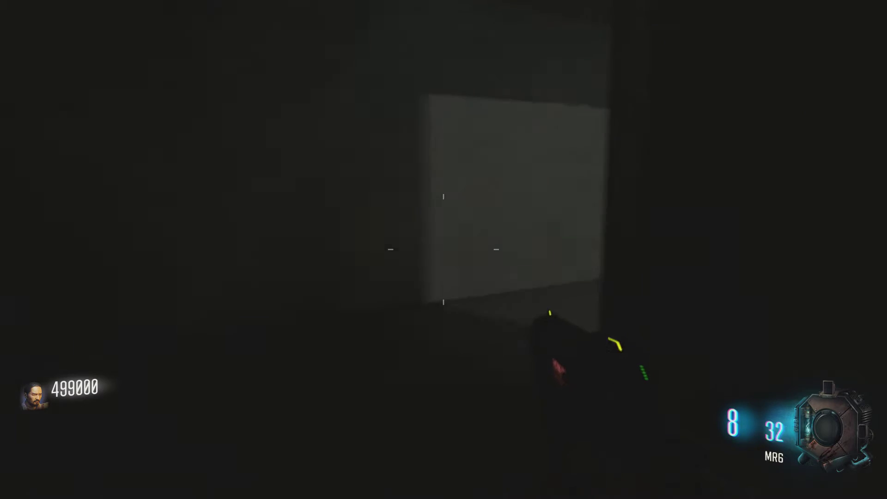
Step: Activate the trap a second time for 1000 points and watch the electrified exit doorway
key("w")
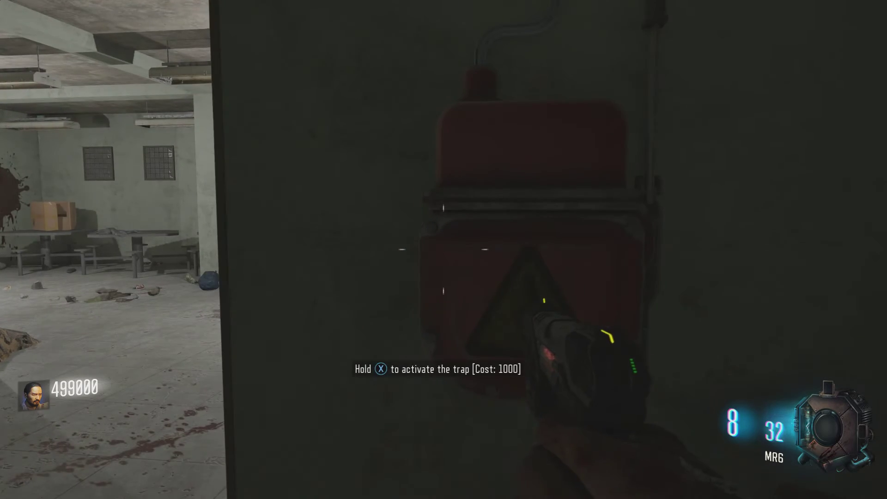
key("a")
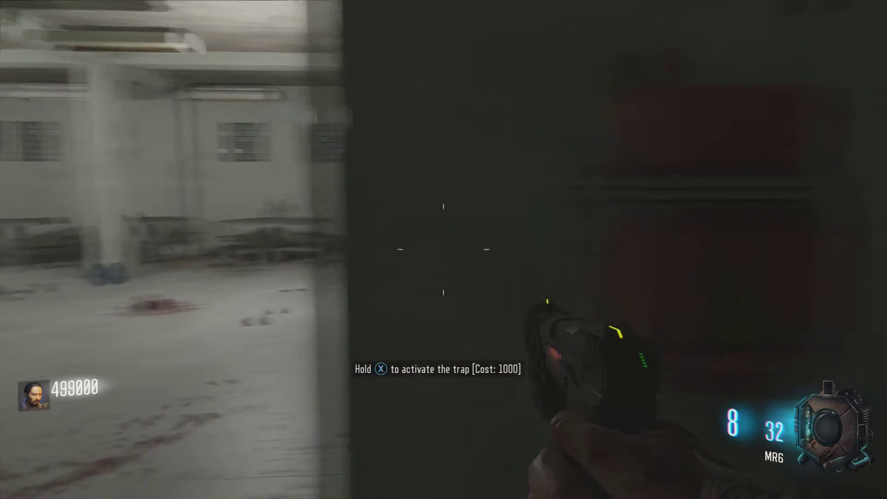
key("w")
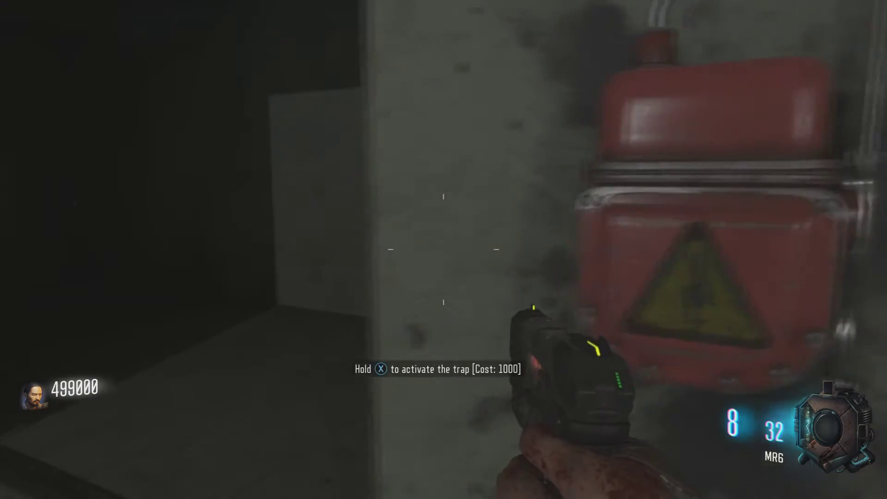
key("f")
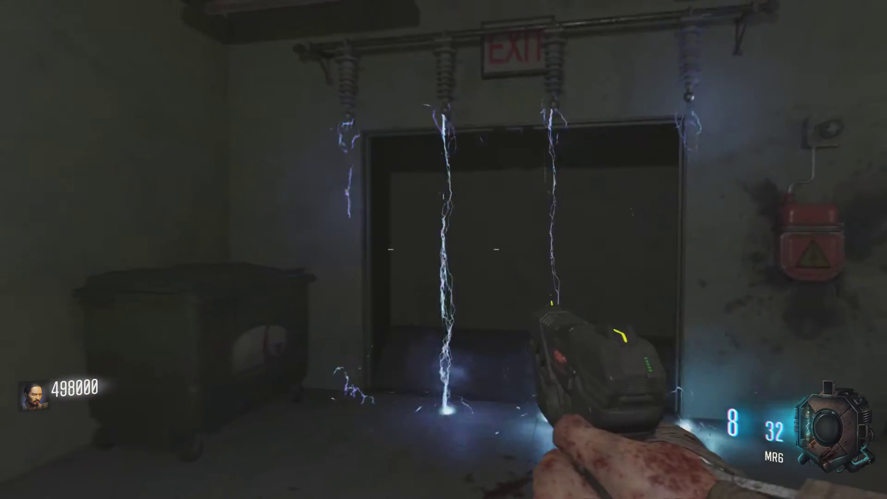
key("s")
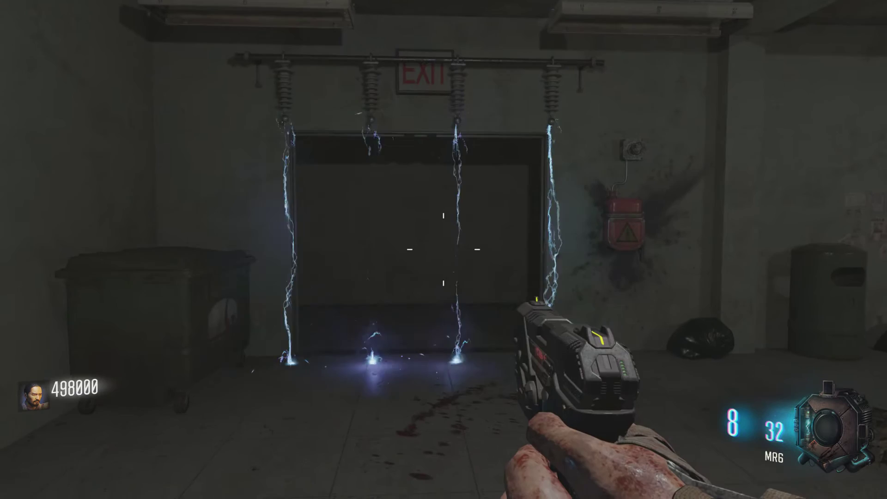
key("a")
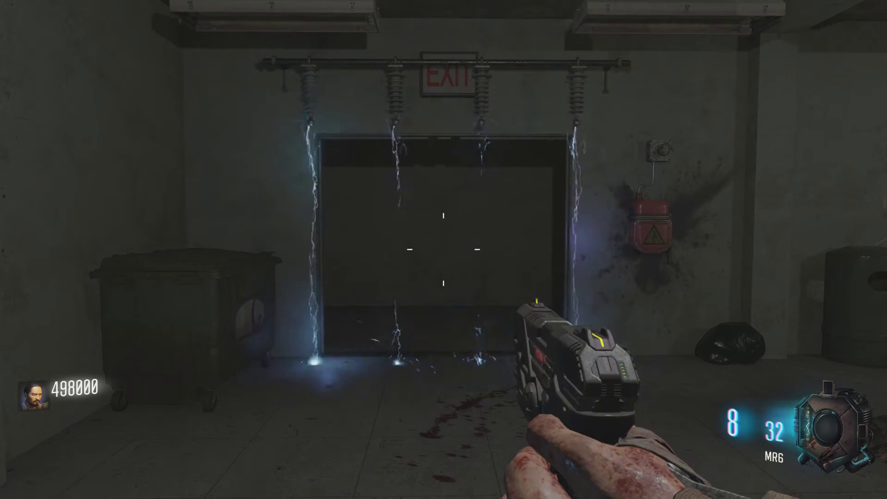
key("w")
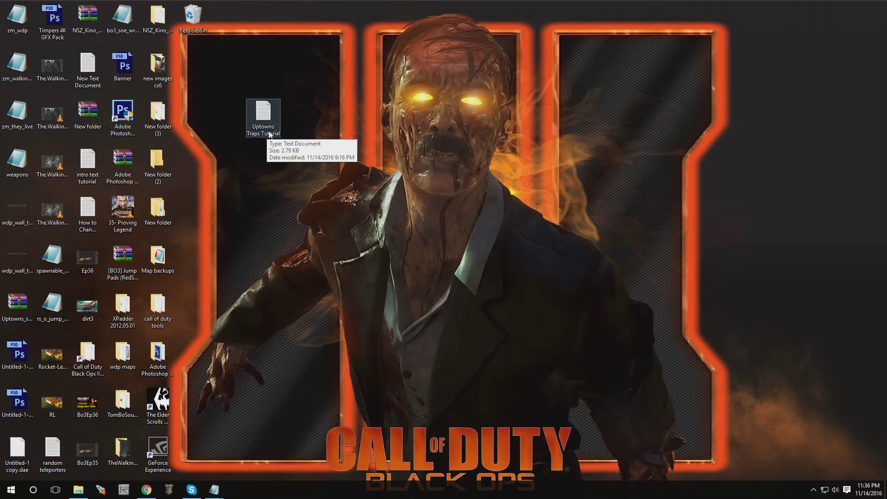
Step: Open the Uptowns Traps Tutorial file from the desktop and scroll through its trap script steps
double_click(266, 117)
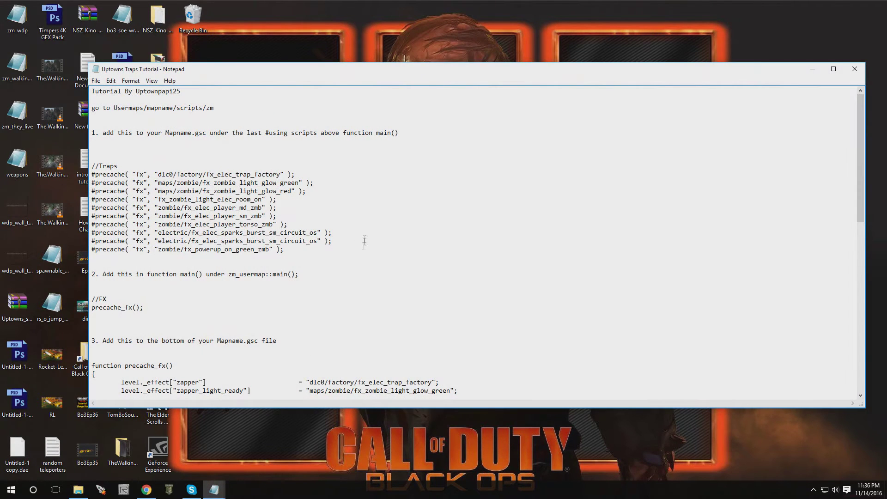
left_click(326, 195)
scroll(364, 208, "down", 16)
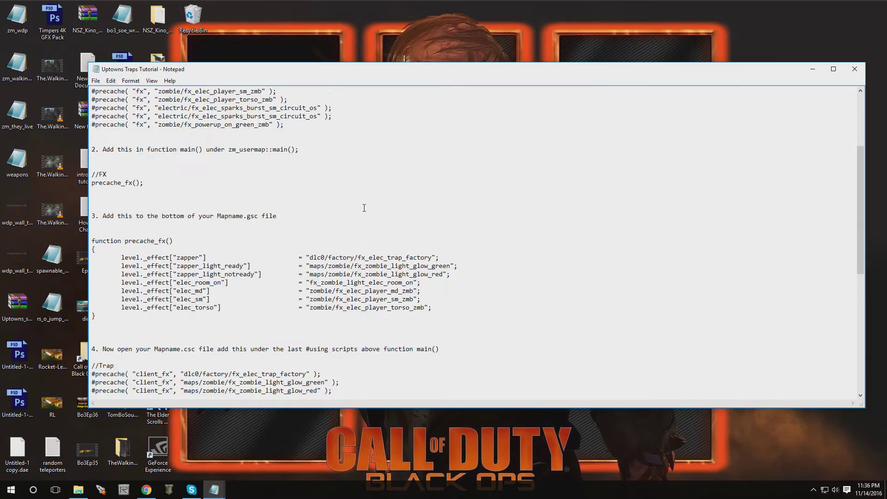
scroll(364, 208, "up", 16)
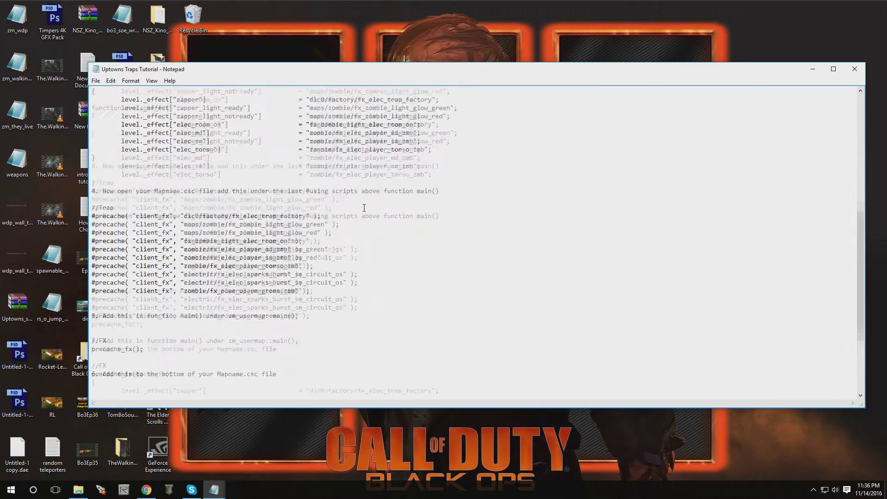
Step: Browse Black Ops III to usermaps\zm_uptown\scripts\zm and open the zm_uptown GSC file
left_click(813, 69)
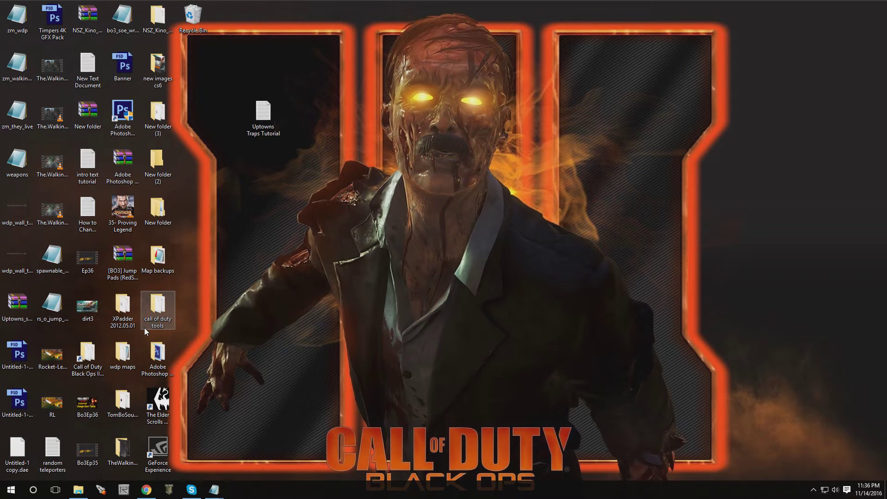
double_click(87, 353)
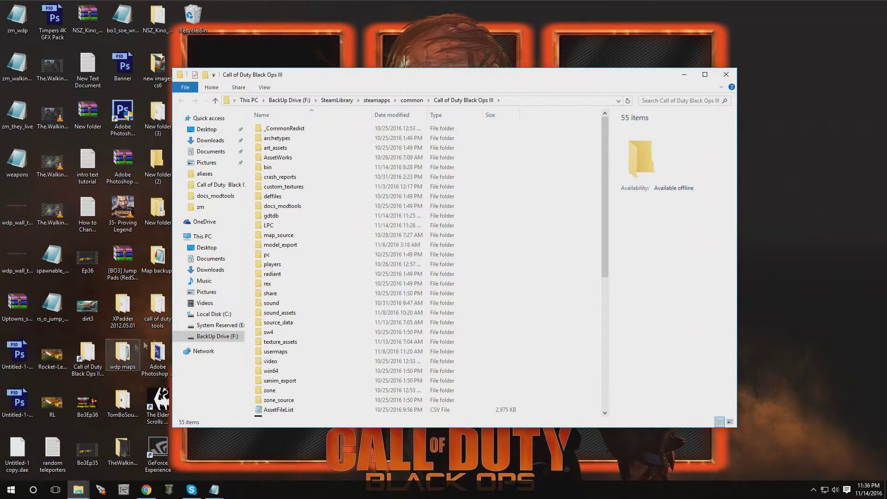
scroll(284, 276, "down", 3)
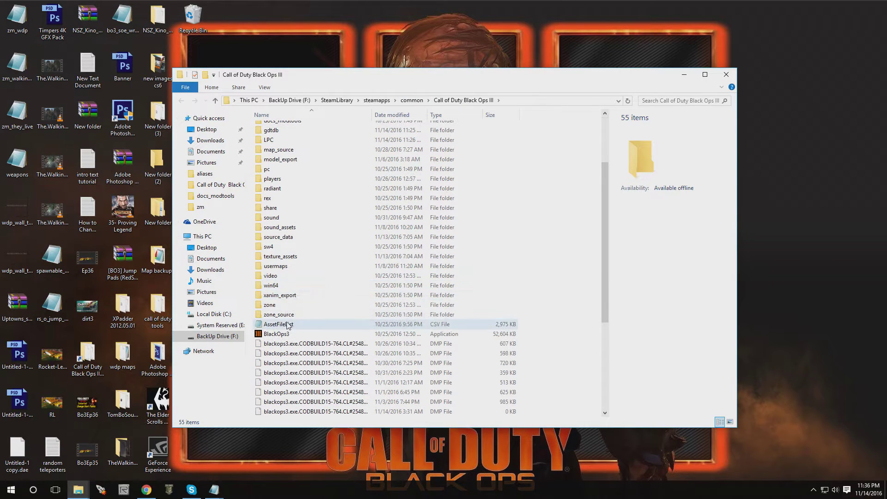
double_click(276, 267)
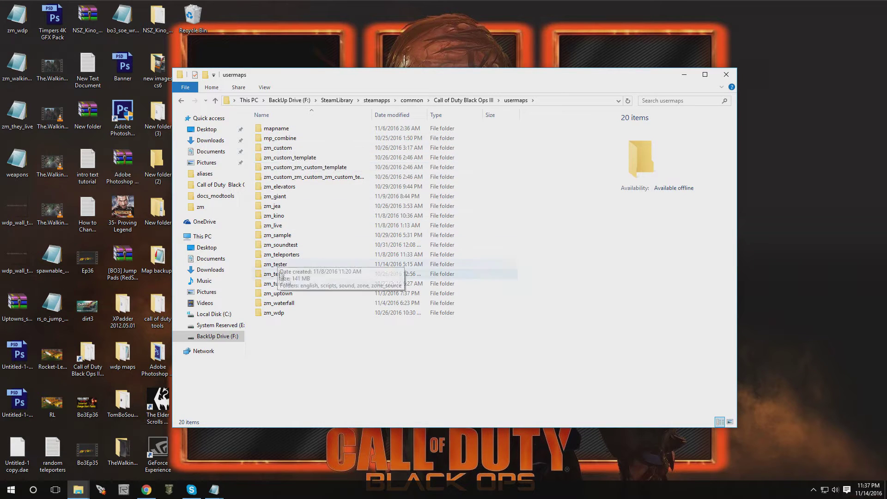
double_click(280, 295)
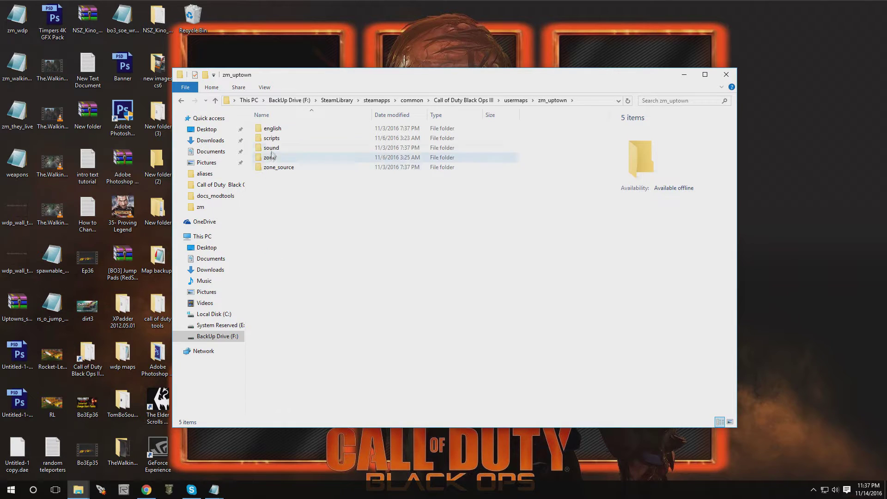
double_click(274, 140)
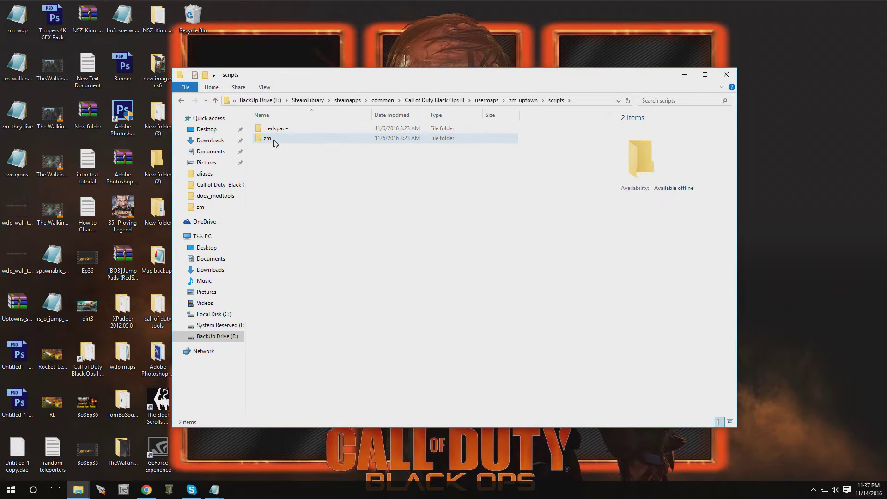
double_click(268, 138)
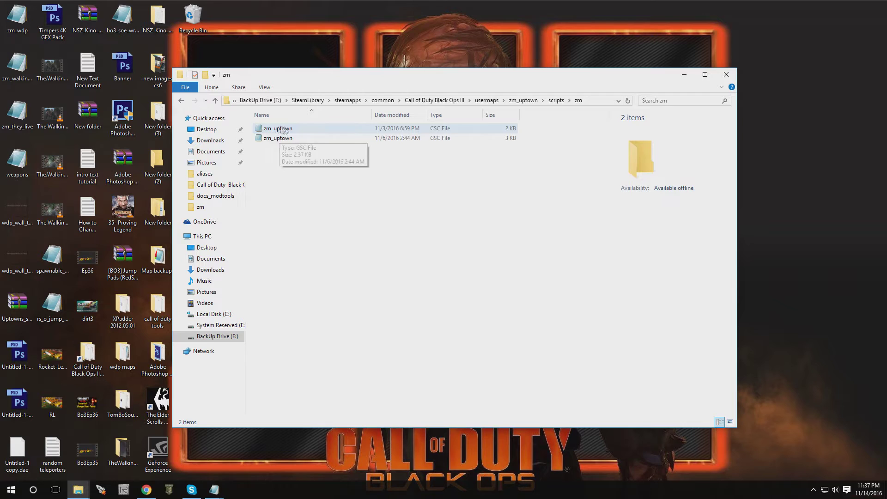
left_click(289, 140)
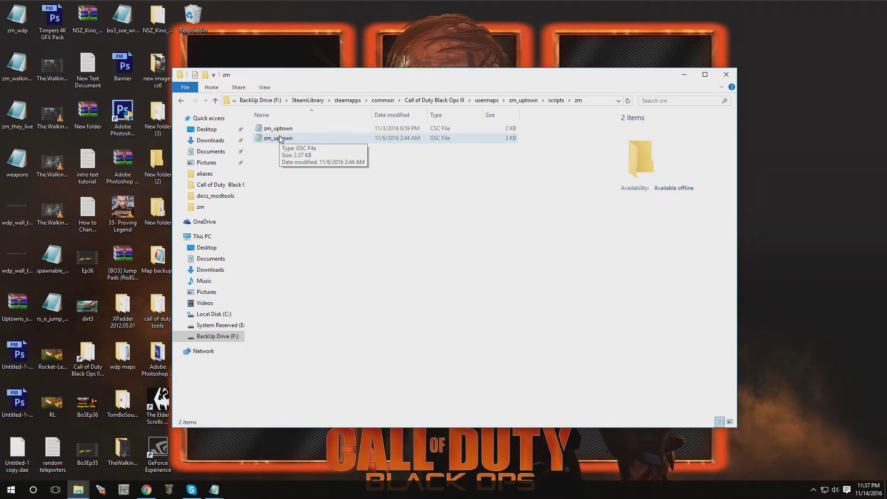
double_click(288, 138)
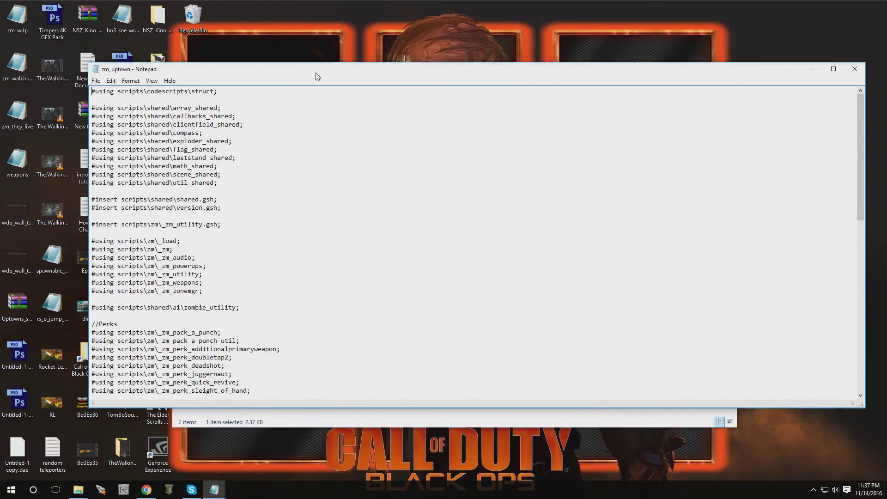
Step: Snap the zm_uptown GSC script to the right half and the reopened tutorial to the left half
left_click_drag(317, 76, 886, 157)
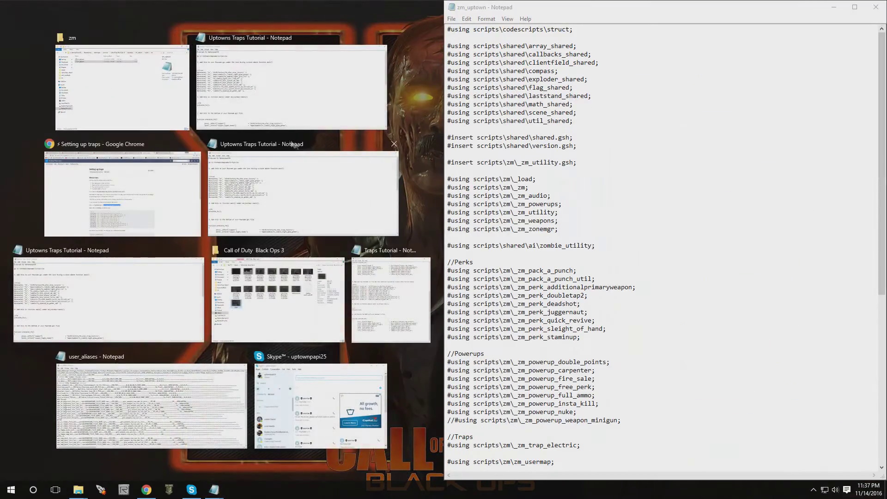
left_click(345, 25)
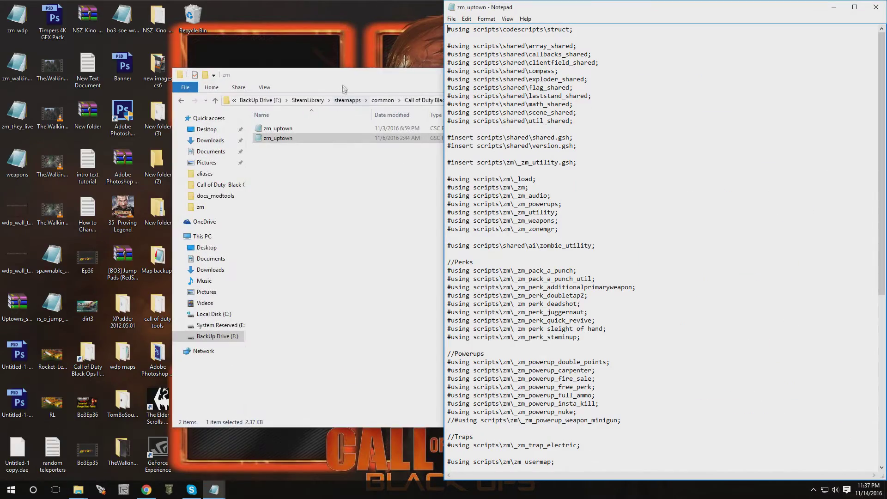
left_click_drag(345, 88, 353, 291)
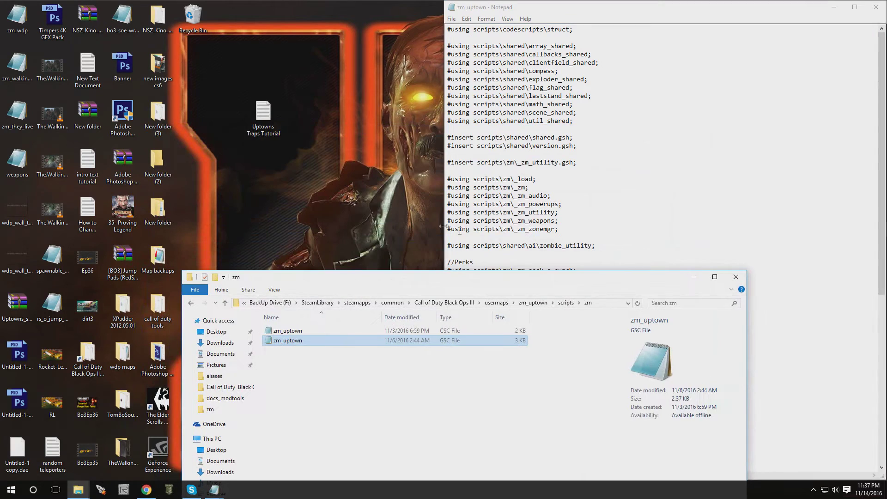
left_click(697, 278)
double_click(259, 124)
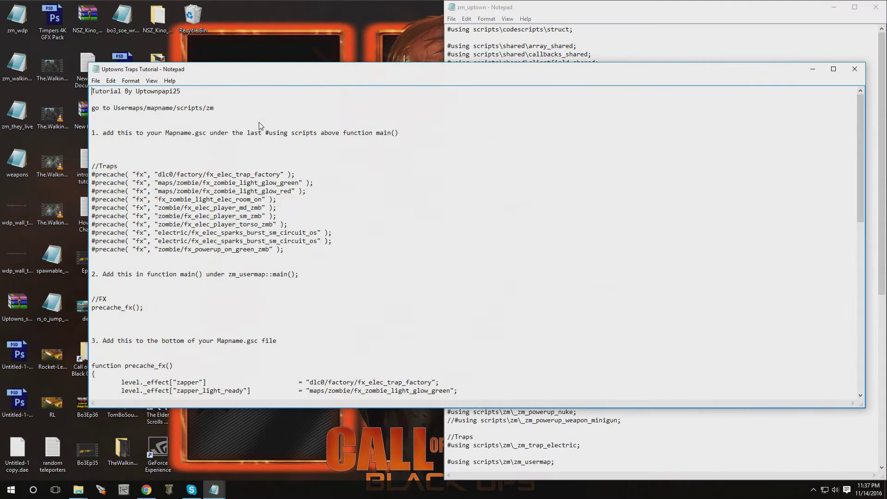
left_click_drag(450, 71, 0, 87)
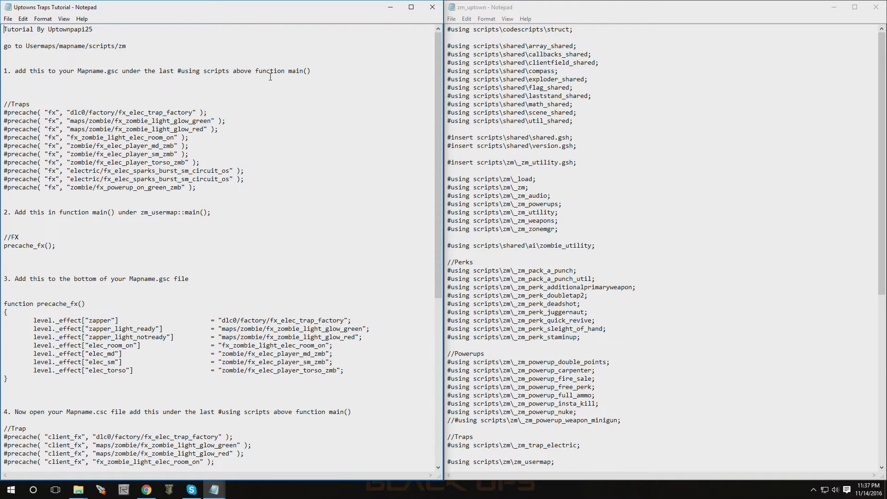
Step: Copy the tutorial's ten //Traps #precache fx lines and paste them after zm_uptown's rs_o_jump_pad using line
left_click_drag(3, 104, 129, 200)
right_click(154, 151)
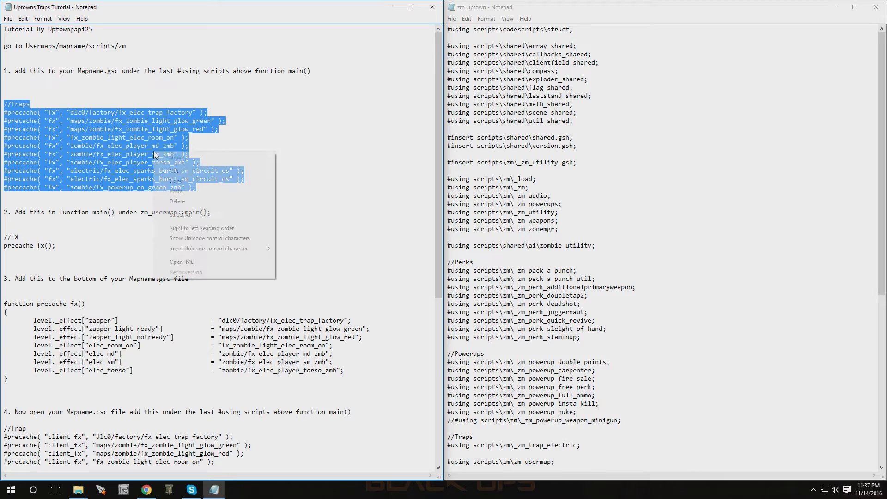
left_click(179, 180)
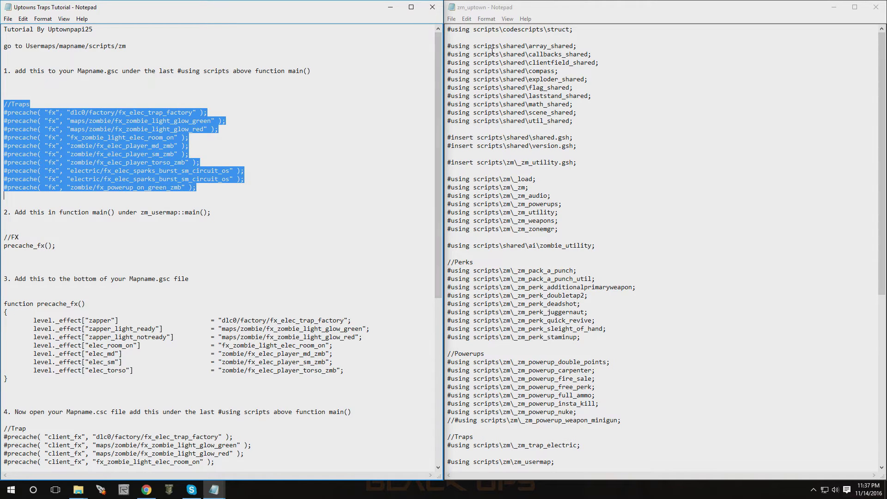
scroll(468, 89, "down", 6)
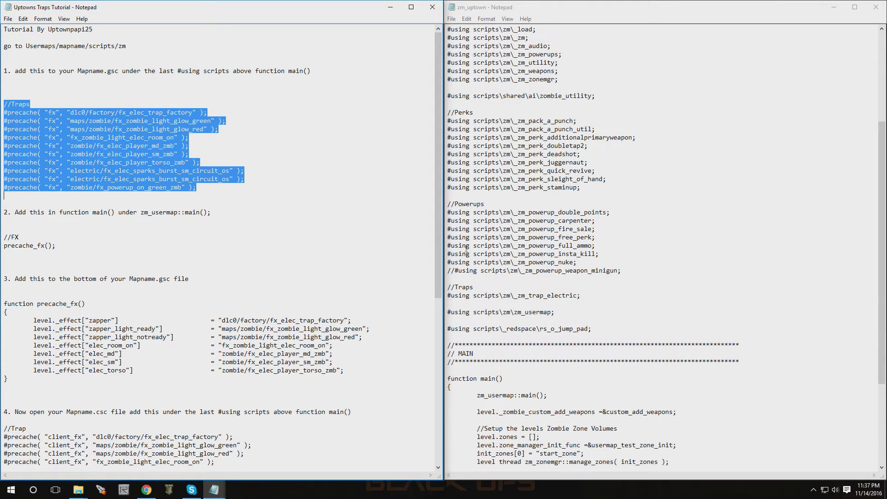
left_click(595, 327)
key("Return")
key("Return")
key("Return")
key("Return")
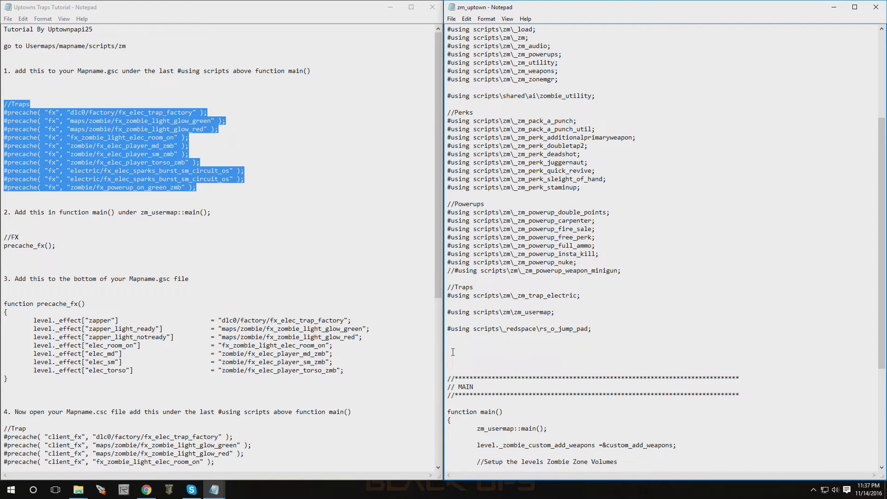
right_click(451, 347)
left_click(484, 391)
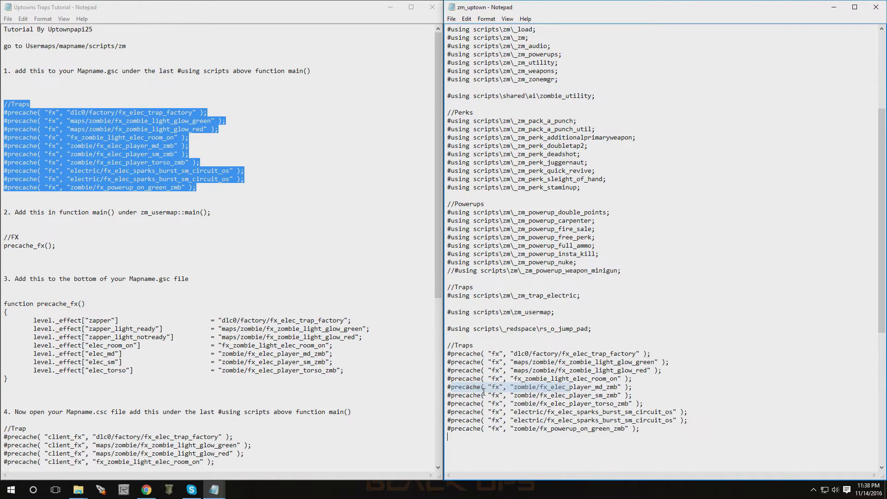
scroll(502, 442, "down", 5)
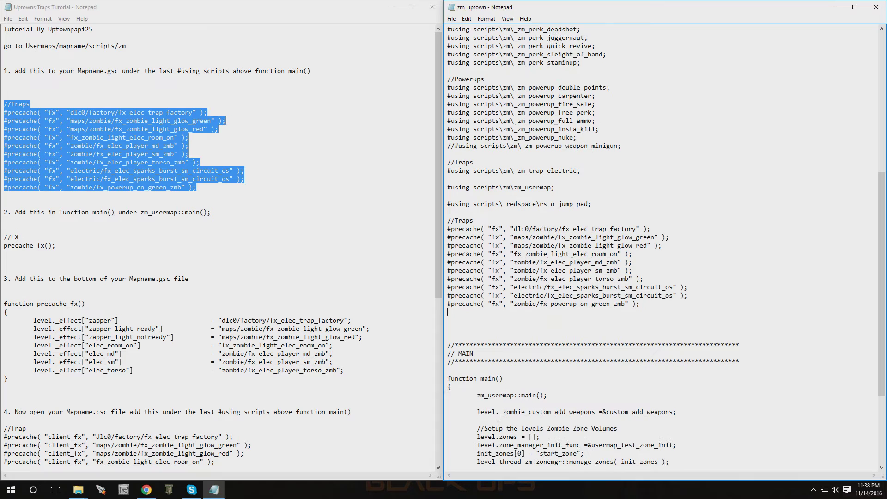
left_click(281, 136)
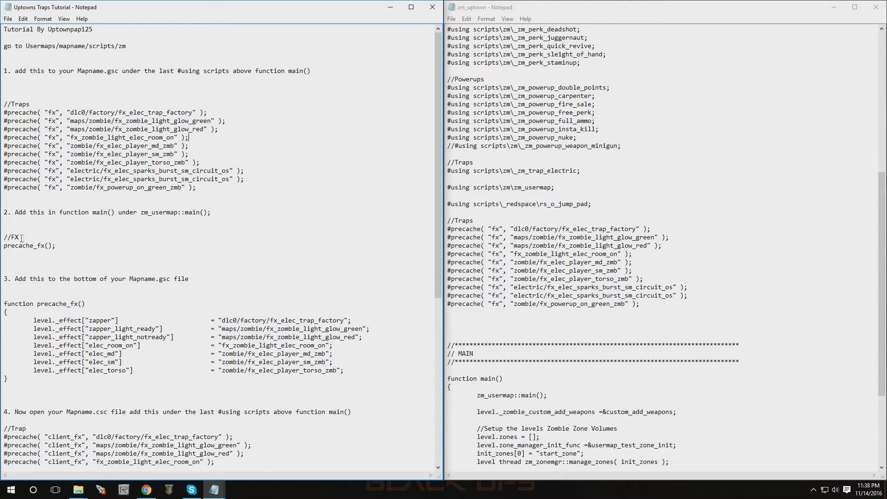
Step: Paste //FX and an indented precache_fx(); call into main() after zm_usermap::main();
left_click_drag(4, 239, 58, 249)
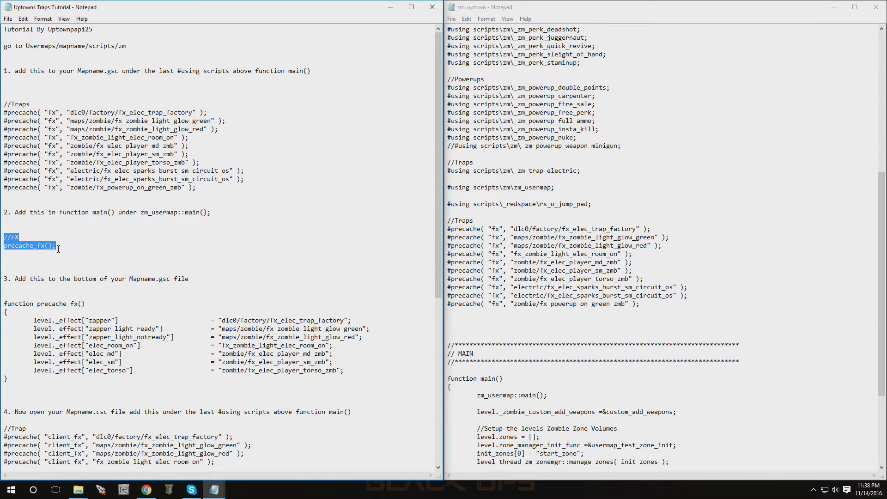
right_click(42, 245)
left_click(60, 275)
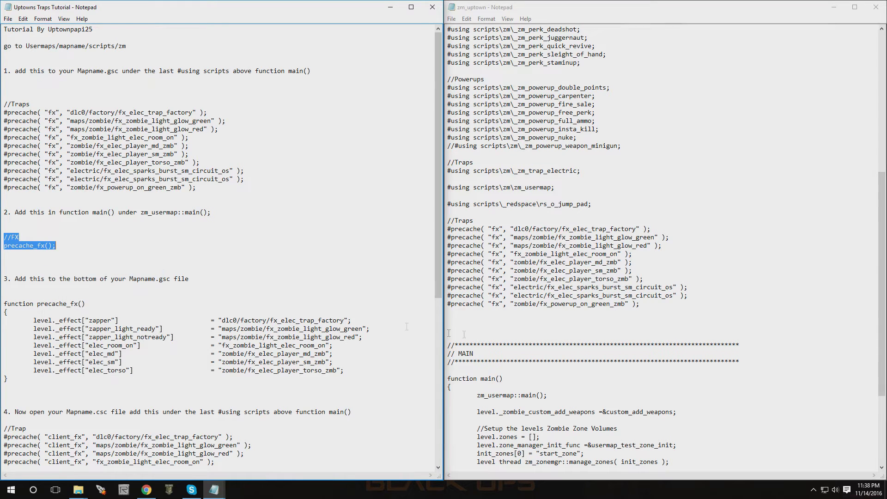
scroll(549, 322, "down", 2)
scroll(549, 322, "down", 3)
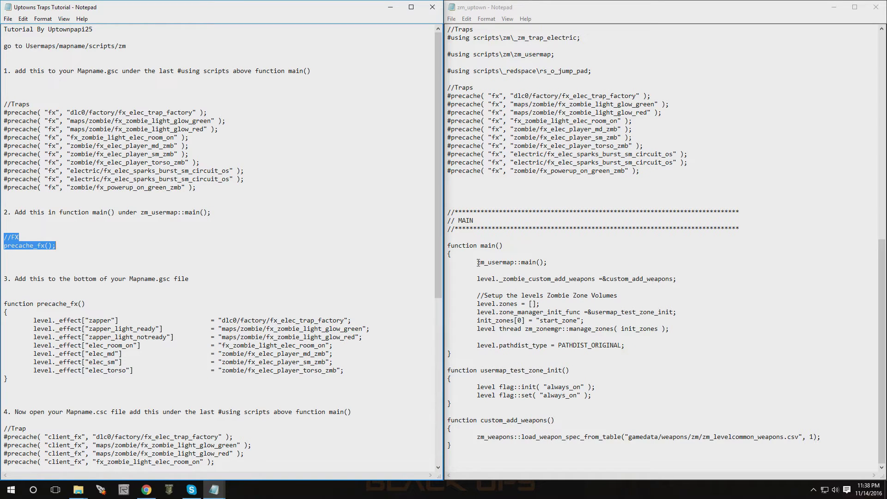
left_click(555, 263)
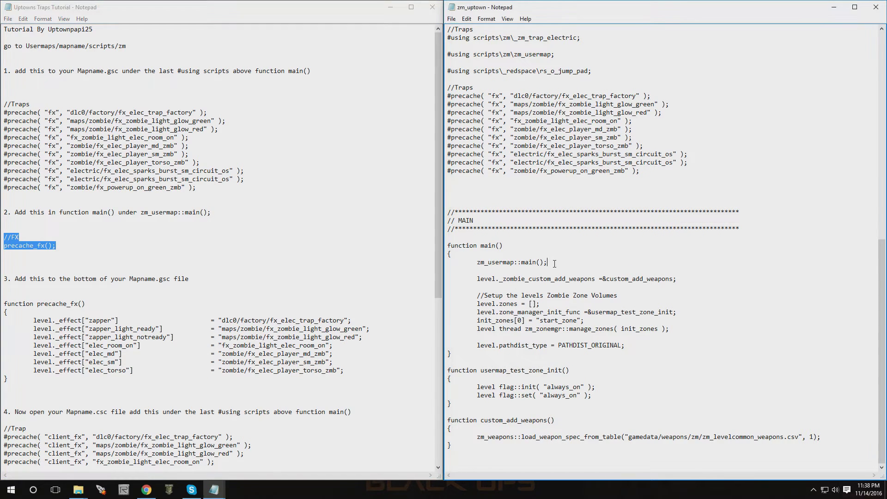
key("Return")
key("Return")
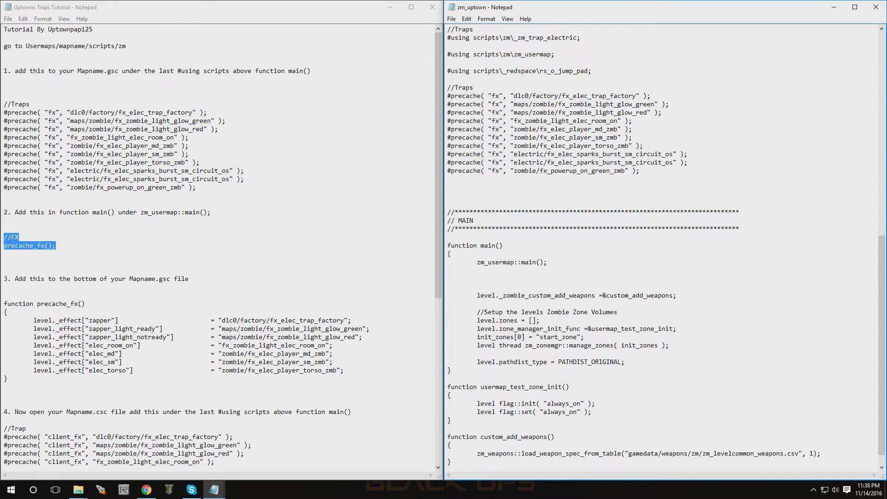
right_click(489, 279)
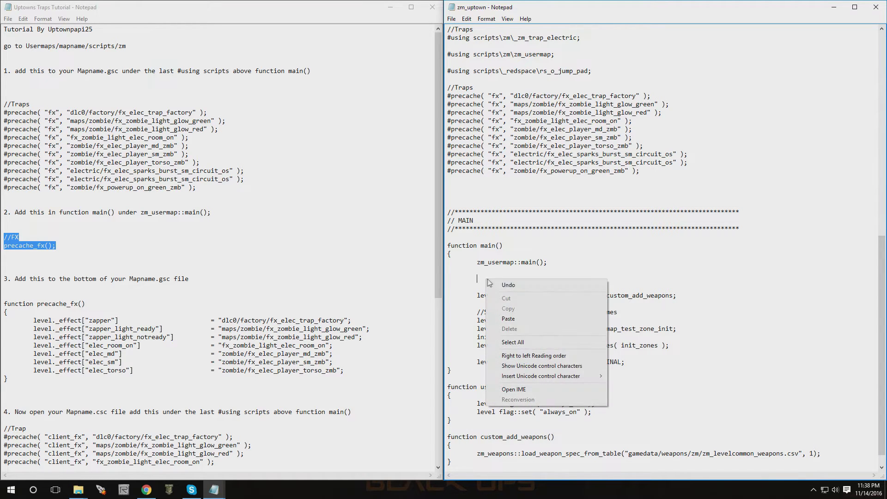
left_click(501, 318)
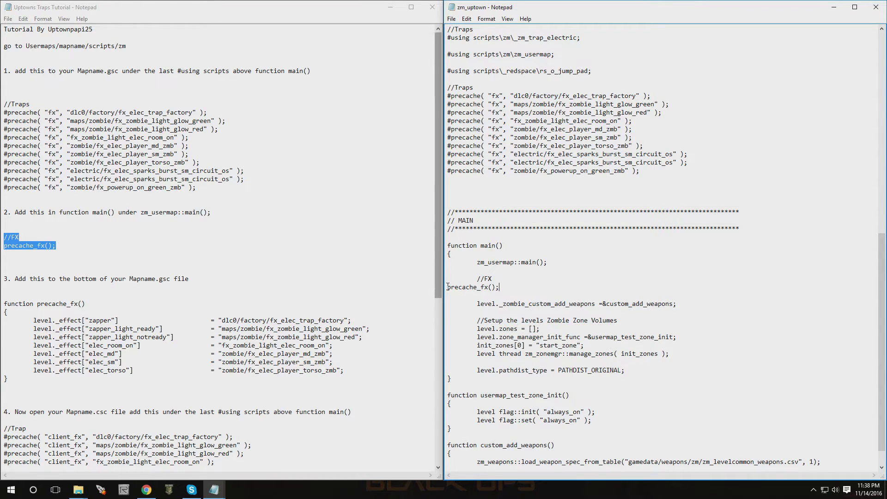
key("Tab")
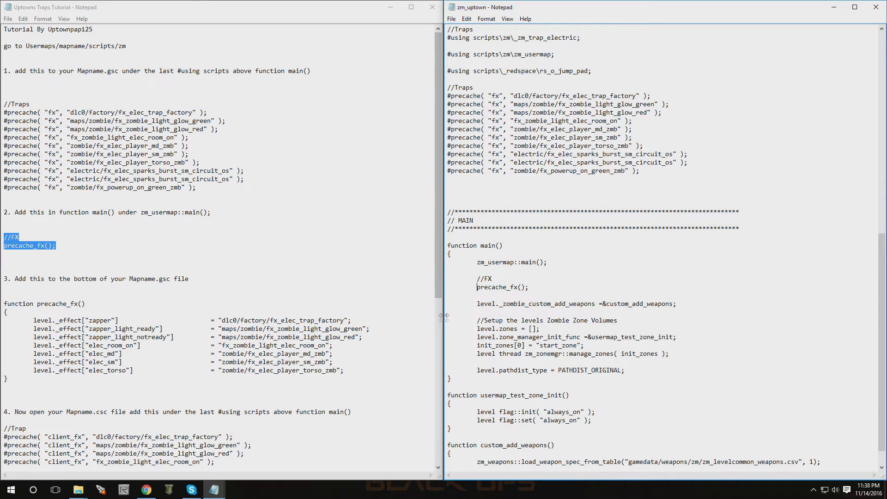
left_click(223, 251)
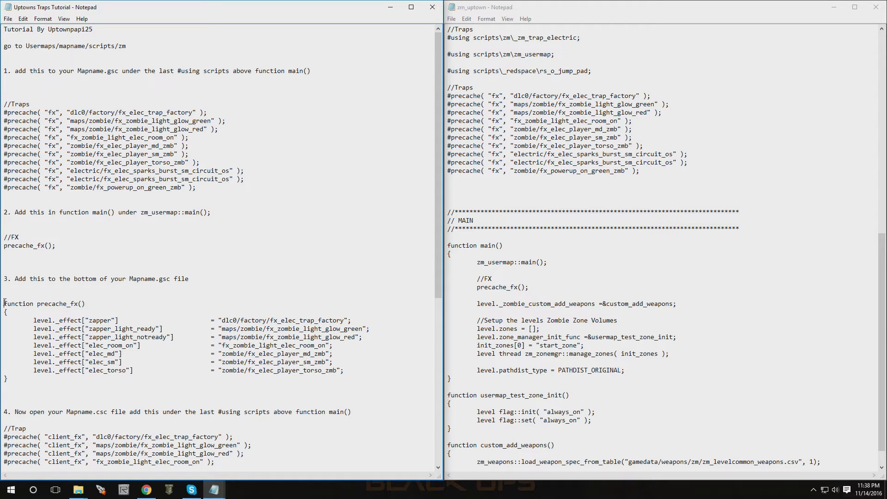
Step: Append the tutorial's precache_fx() function, with its seven level._effect entries, to the end of zm_uptown
left_click_drag(4, 303, 77, 384)
right_click(84, 363)
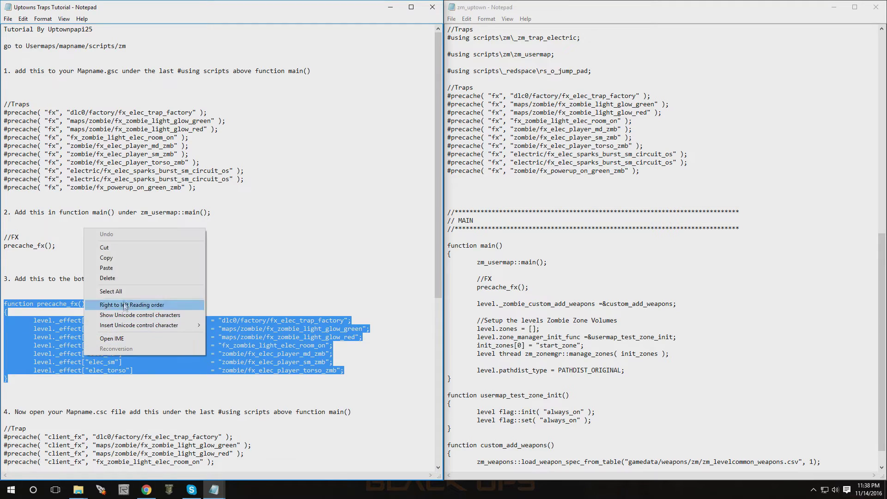
left_click(100, 258)
scroll(665, 339, "down", 1)
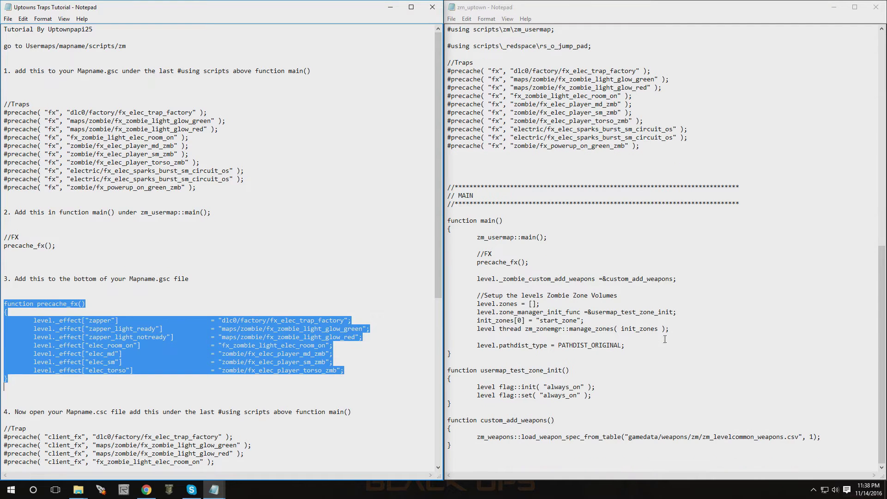
left_click(451, 461)
right_click(451, 461)
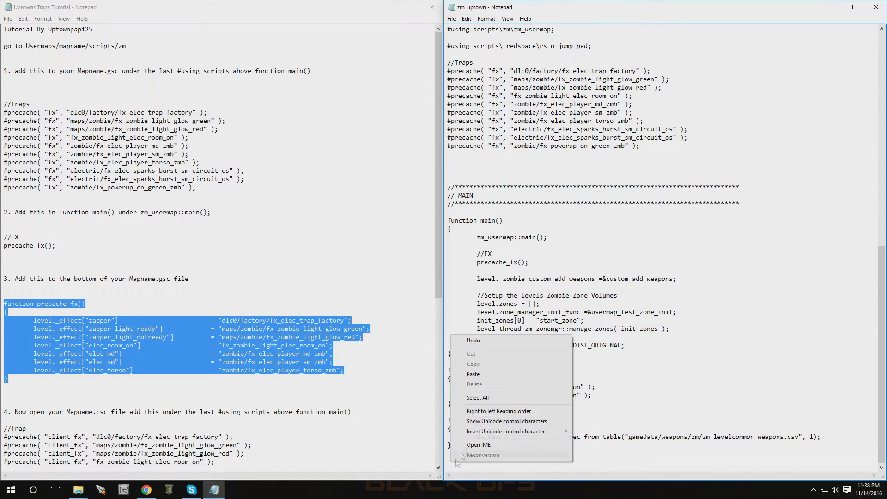
left_click(484, 373)
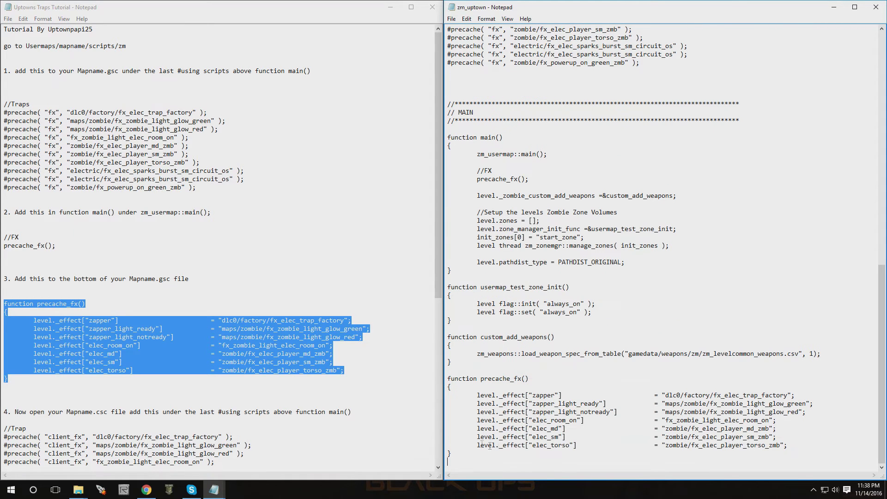
left_click(344, 267)
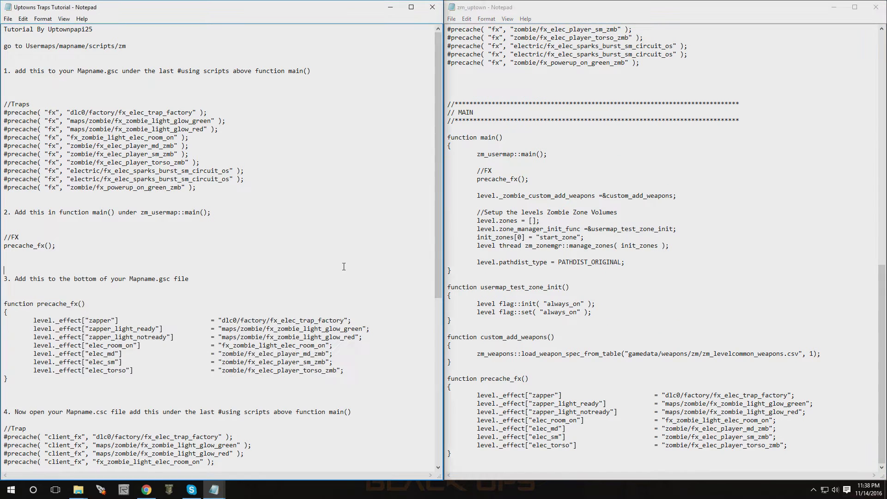
Step: Save the edited zm_uptown GSC script and minimize its window
left_click(451, 19)
left_click(467, 50)
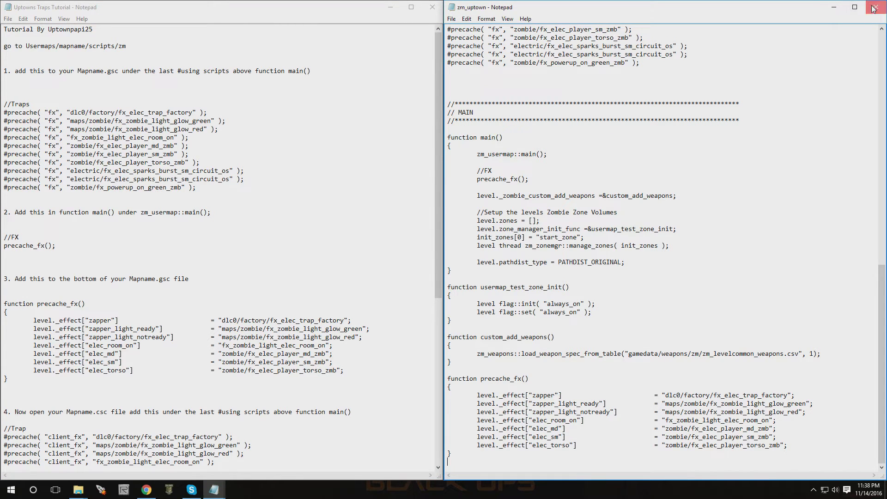
left_click(834, 7)
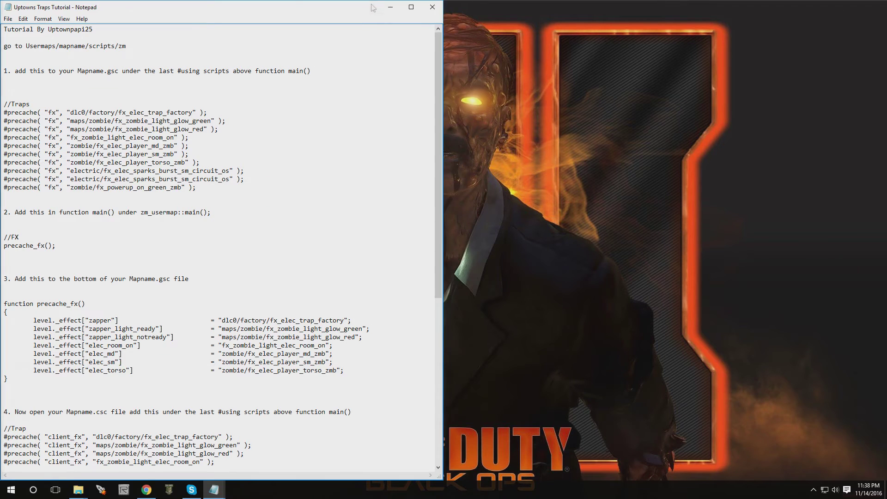
Step: Open the zm_uptown CSC script from the zm folder and snap its window to the right half
left_click(388, 6)
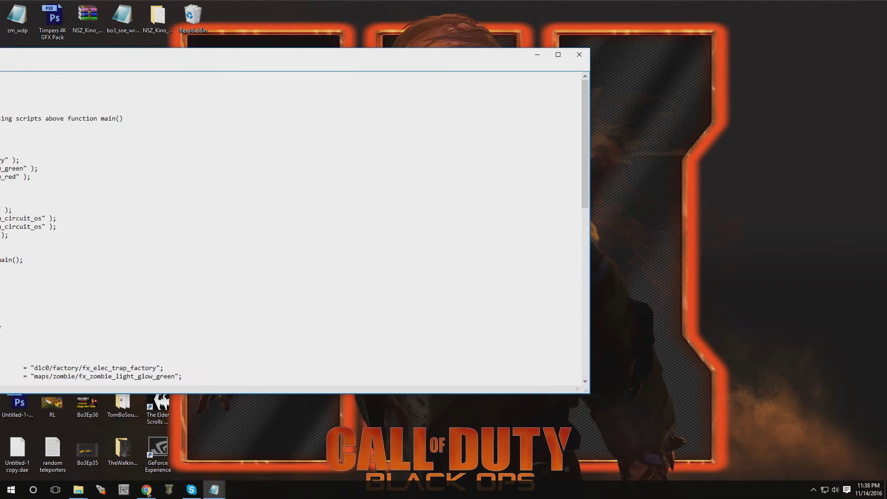
mouse_move(82, 493)
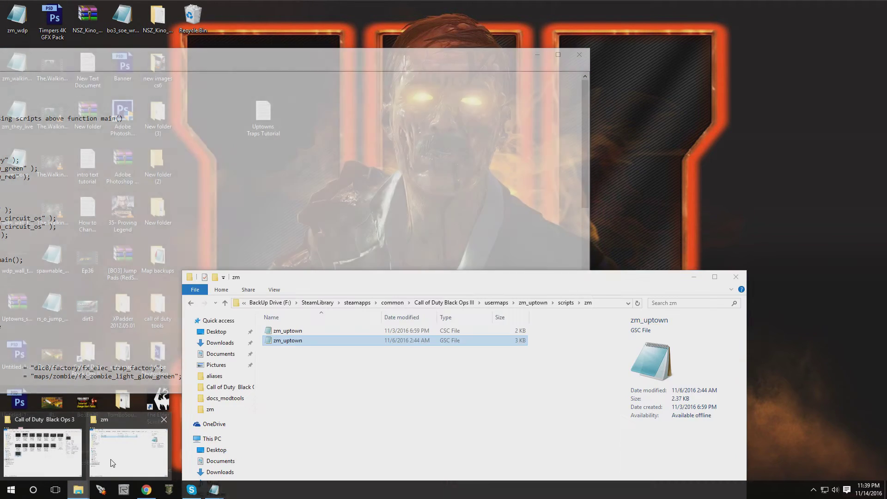
left_click(123, 453)
left_click_drag(368, 284, 445, 159)
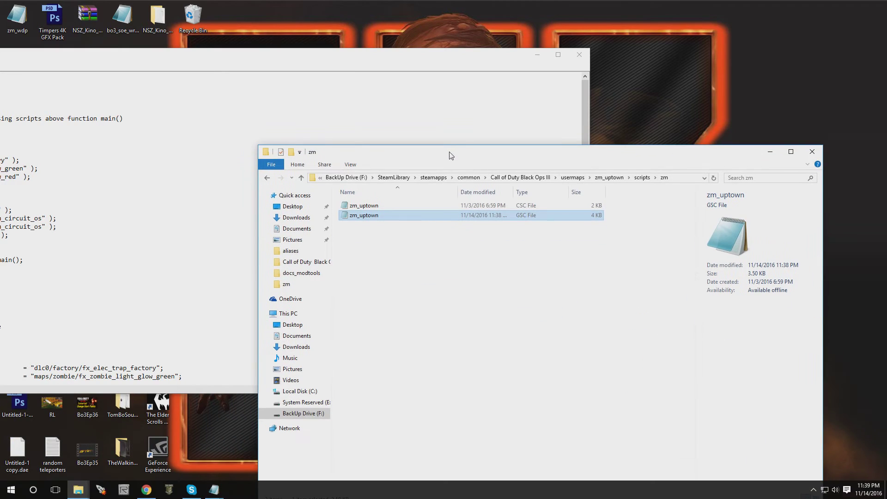
double_click(531, 205)
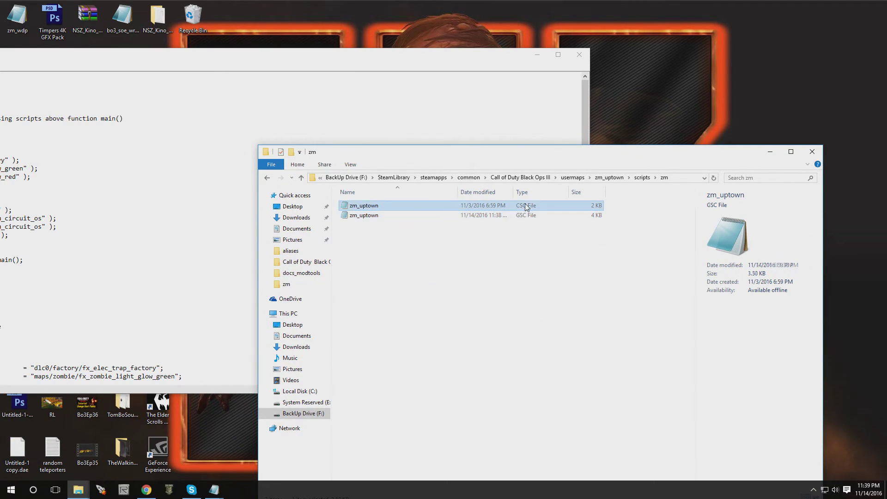
left_click_drag(509, 70, 885, 139)
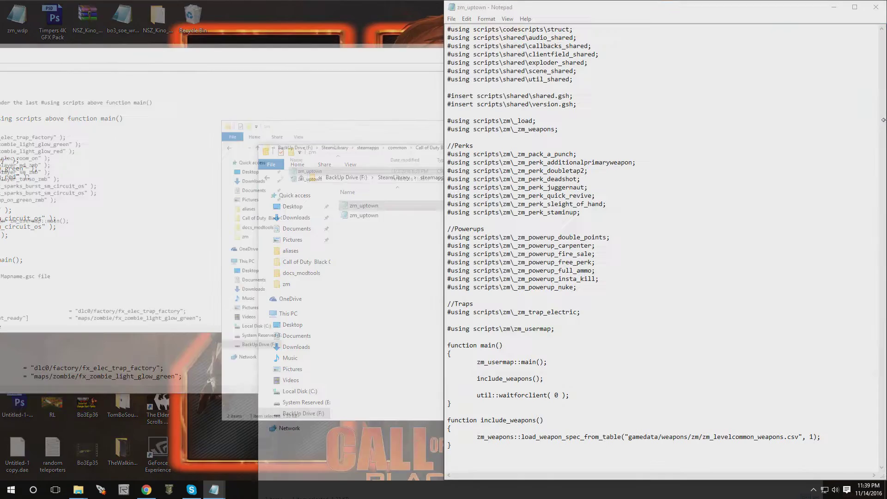
Step: Fill the left half with the Uptowns Traps Tutorial and scroll to step 4's client_fx precache lines
left_click(291, 63)
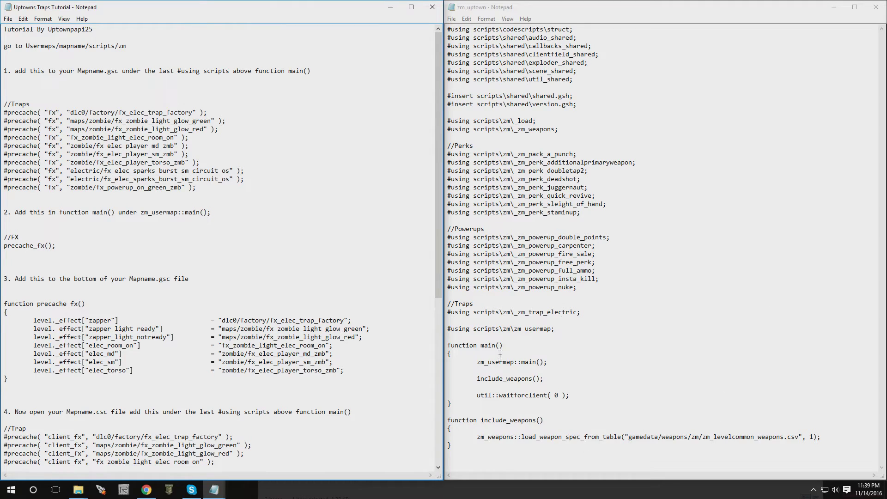
scroll(208, 327, "down", 11)
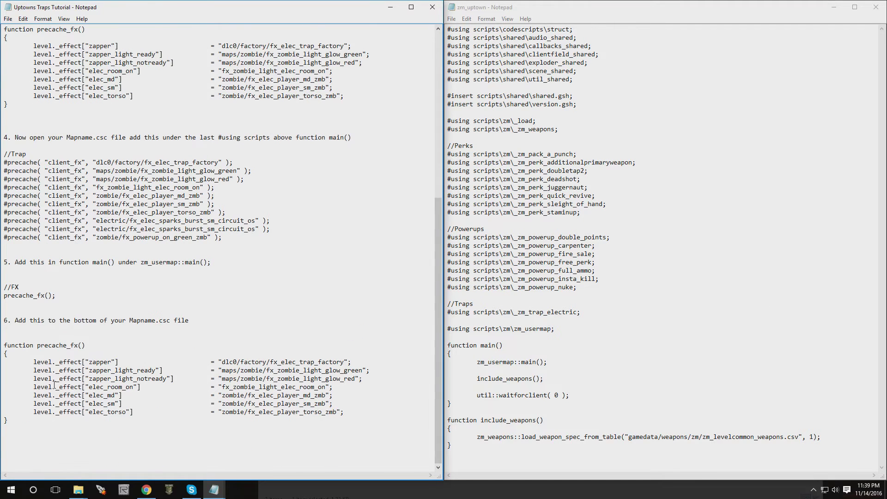
scroll(54, 338, "up", 4)
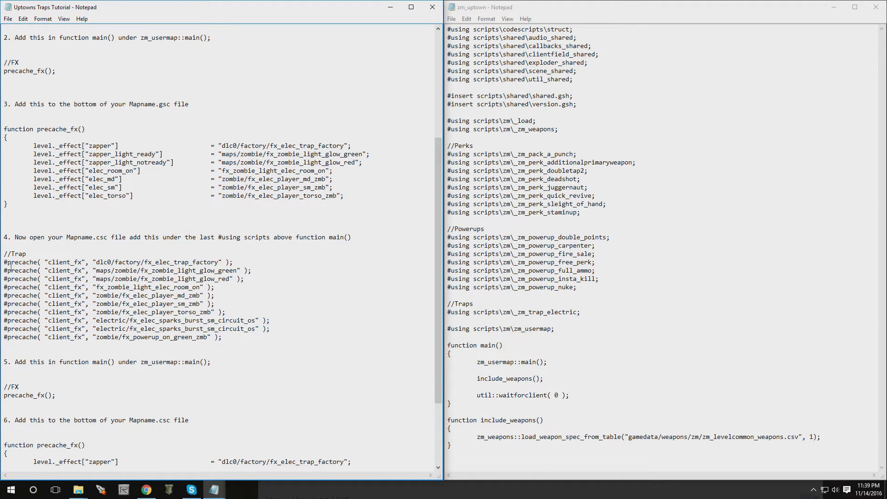
scroll(24, 264, "up", 4)
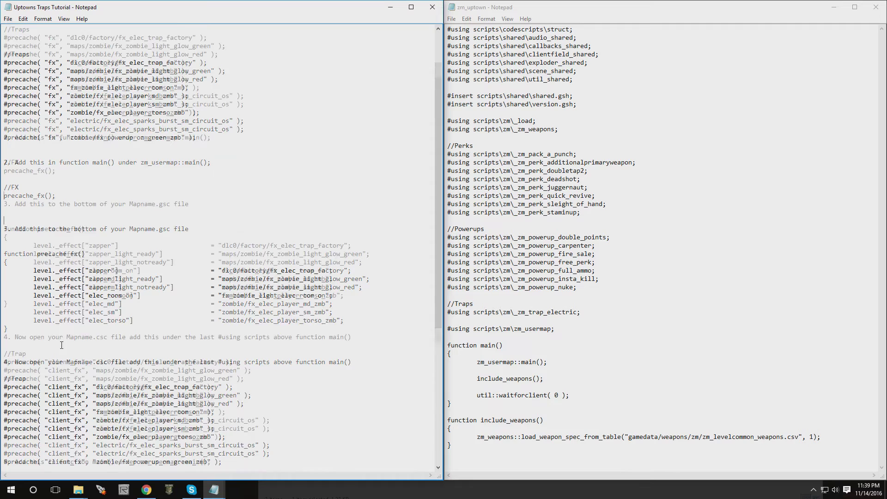
scroll(69, 376, "down", 1)
scroll(73, 321, "up", 4)
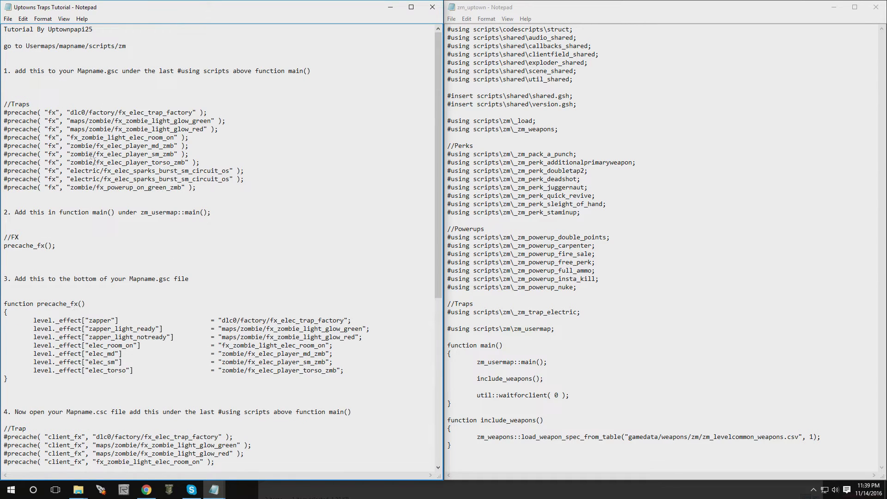
scroll(91, 364, "down", 5)
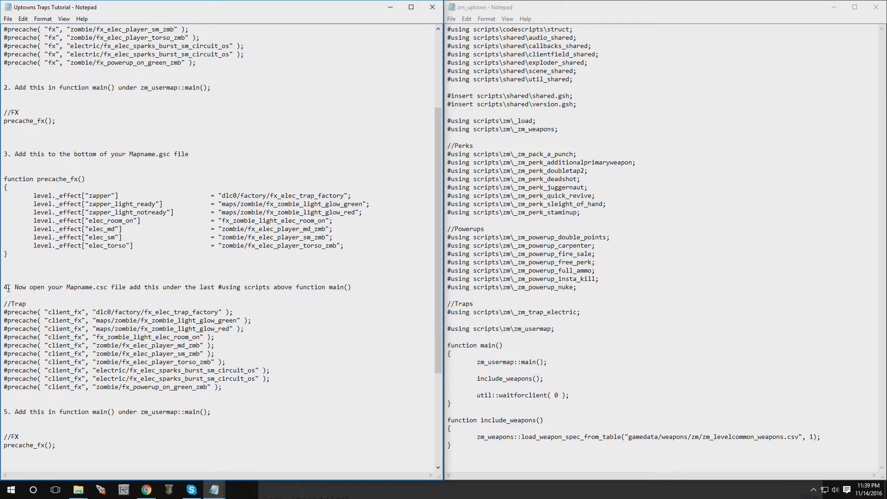
Step: Copy the ten //Trap client_fx #precache lines into the CSC script below the zm_usermap using line
left_click_drag(3, 304, 224, 396)
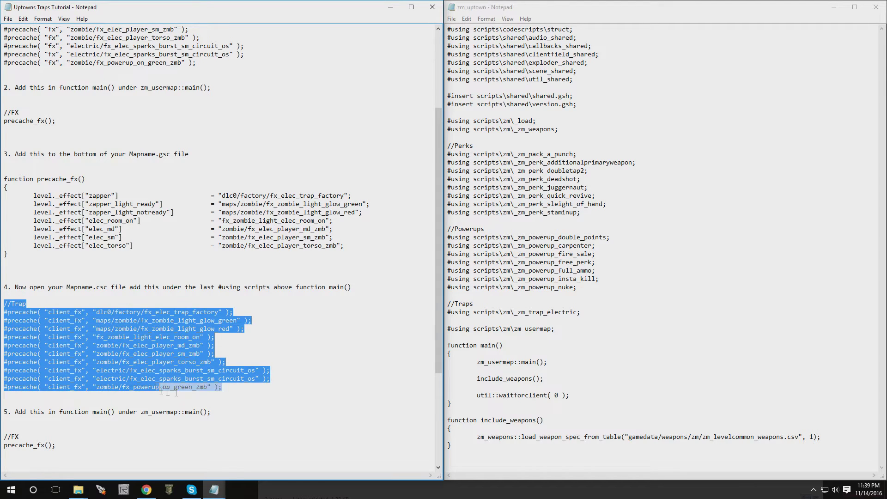
right_click(189, 369)
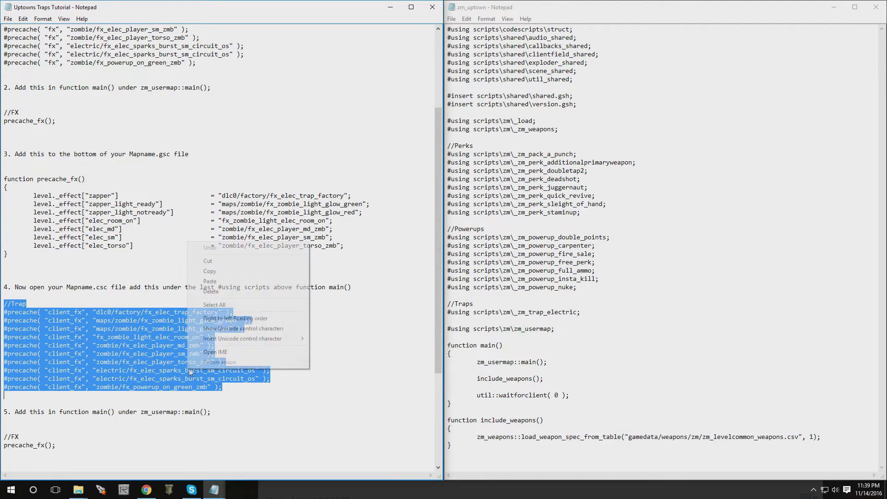
left_click(233, 271)
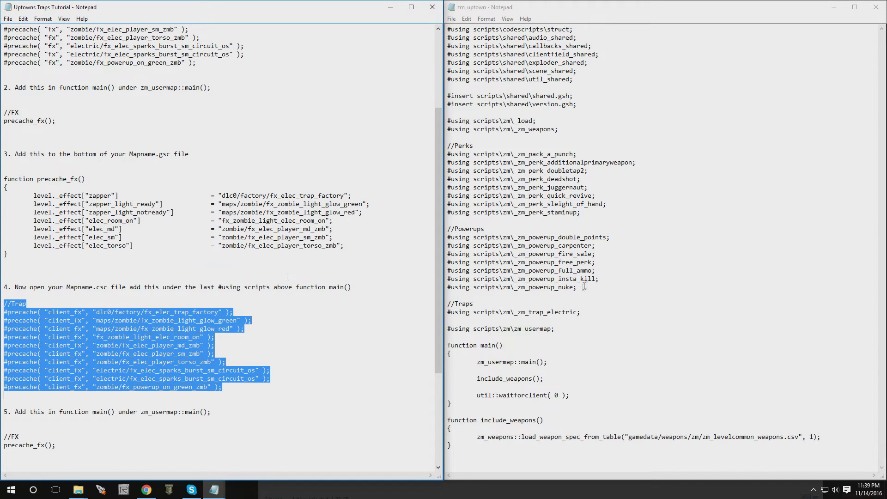
left_click(564, 332)
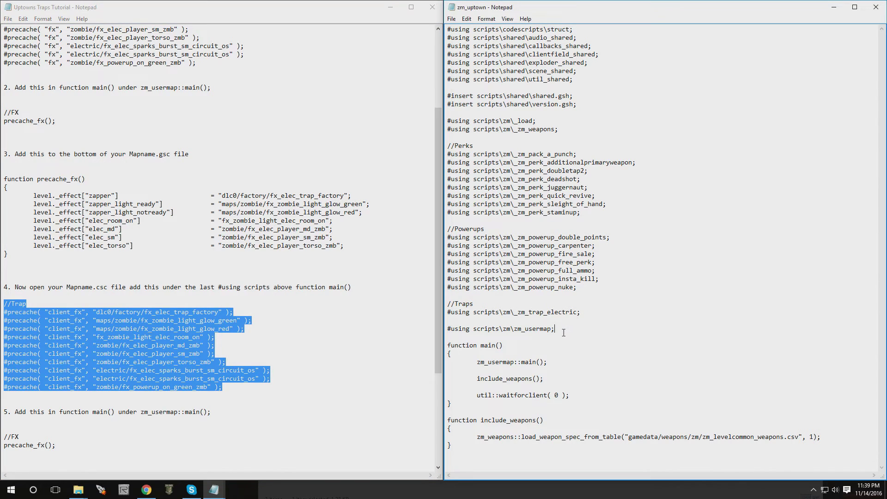
key("Return")
key("Return")
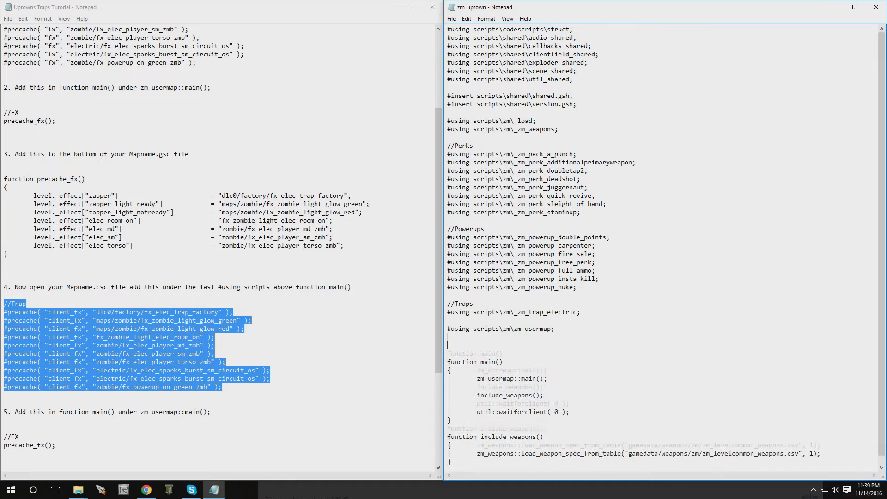
right_click(464, 343)
left_click(496, 387)
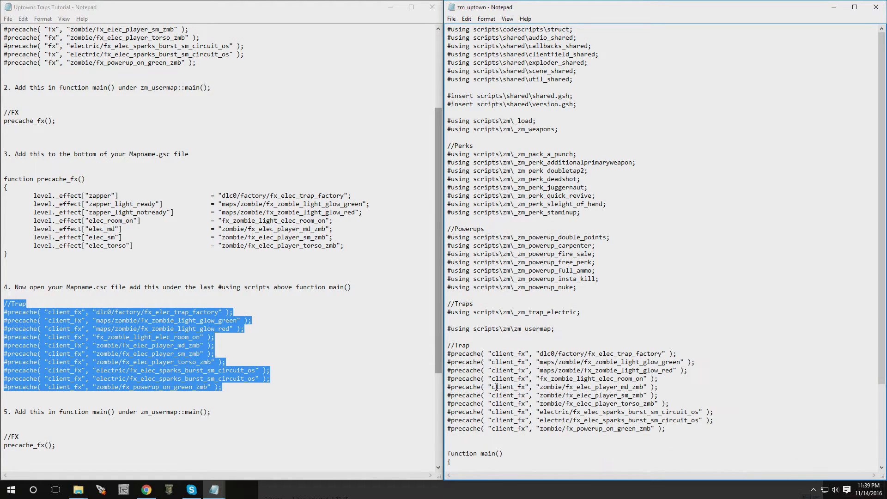
scroll(507, 409, "down", 4)
left_click(373, 368)
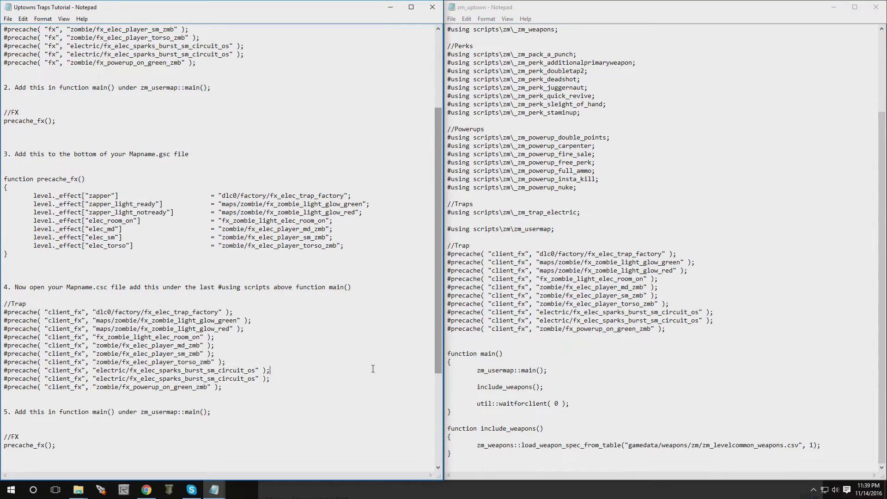
scroll(213, 448, "down", 5)
Step: Copy the //FX and precache_fx(); lines from the tutorial notes
left_click_drag(4, 311, 55, 321)
right_click(43, 321)
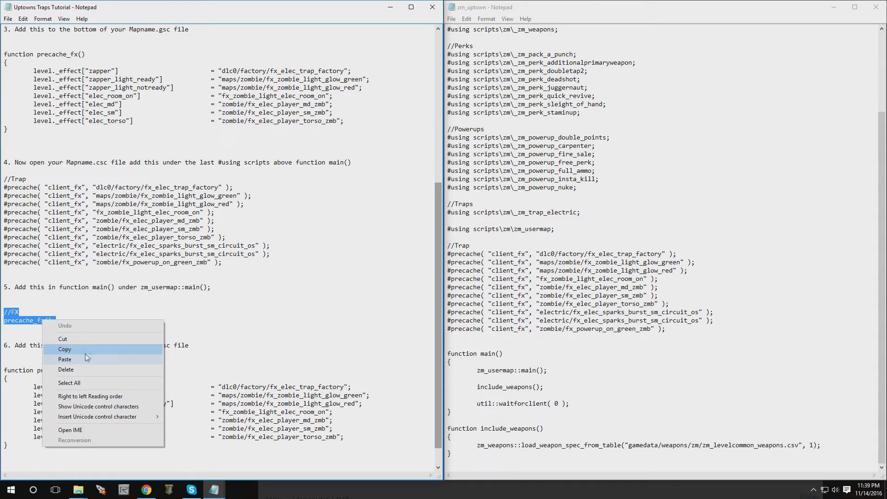
left_click(69, 350)
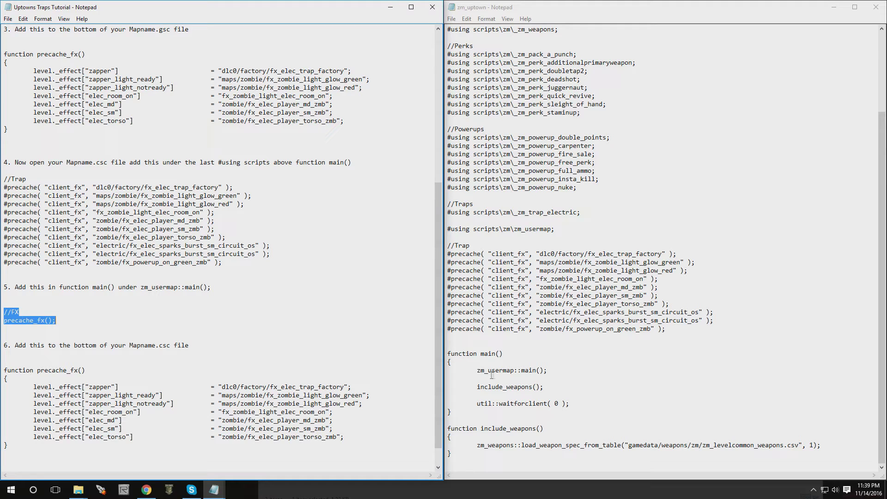
Step: Paste them below zm_usermap::main(); in zm_uptown's main and indent precache_fx();
left_click(557, 367)
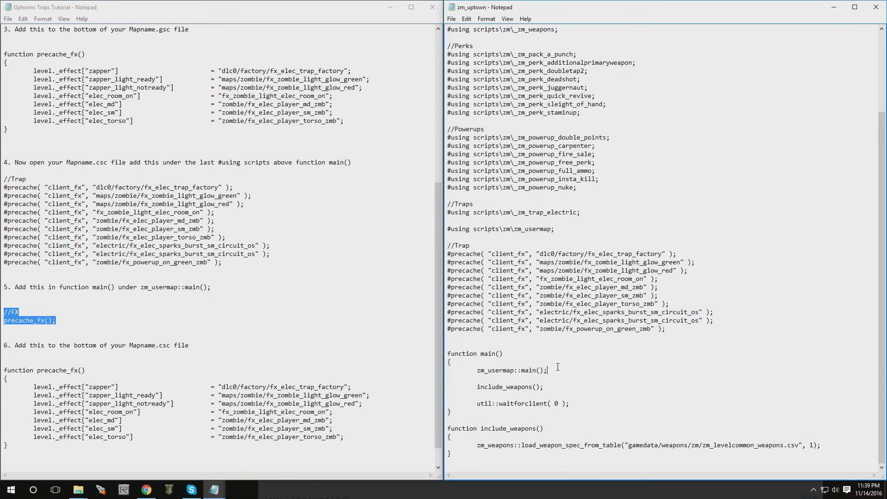
key("Return")
key("Return")
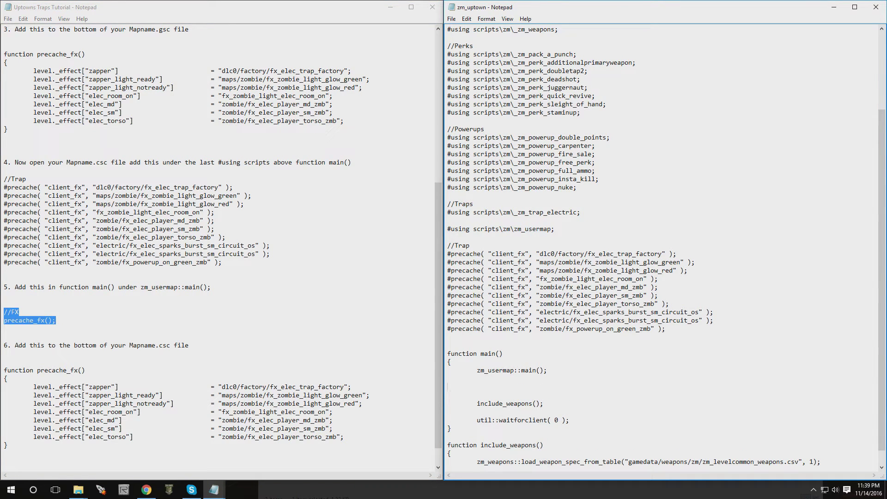
right_click(493, 386)
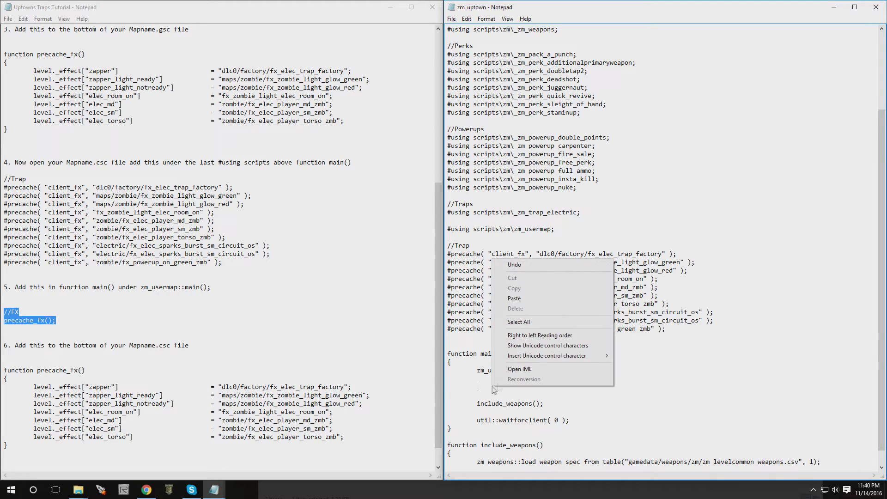
left_click(514, 298)
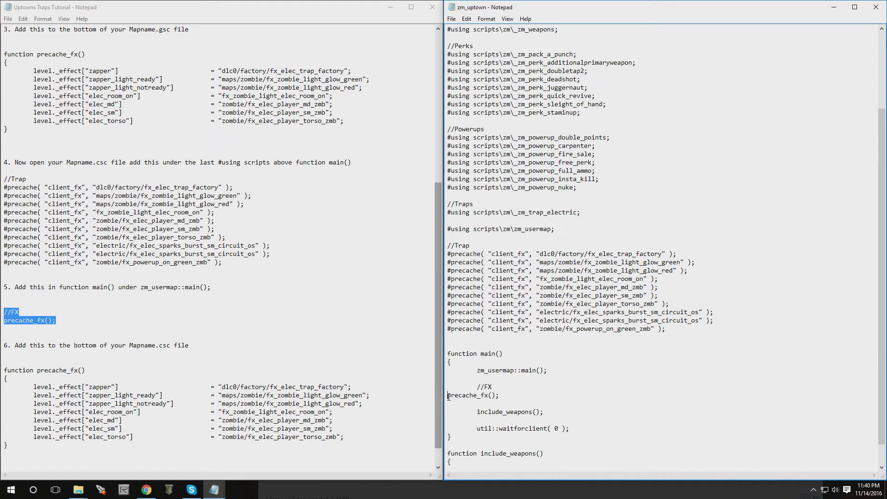
key("Home")
key("Tab")
scroll(218, 361, "down", 1)
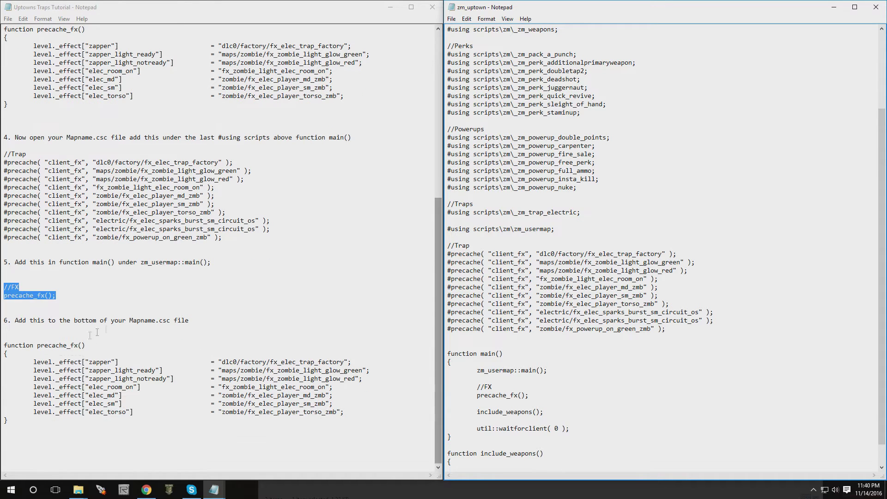
left_click(244, 303)
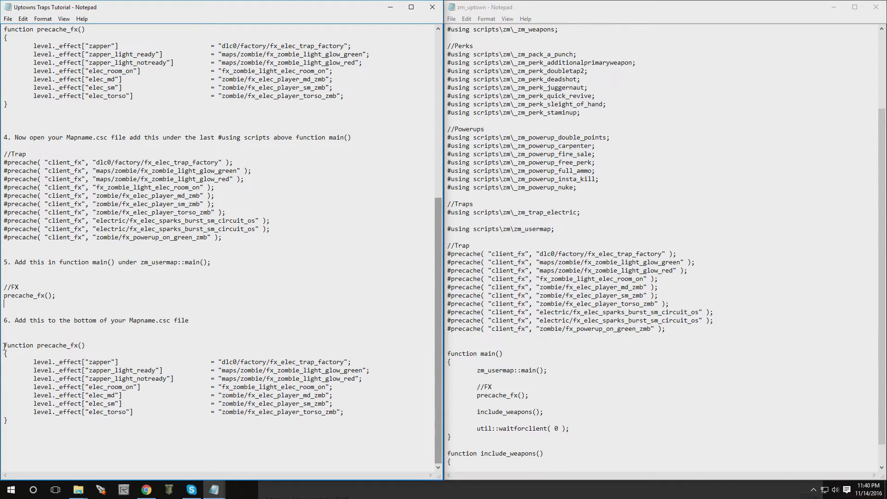
Step: Copy the tutorial's precache_fx() function block and paste it at the end of zm_uptown
left_click_drag(4, 345, 56, 426)
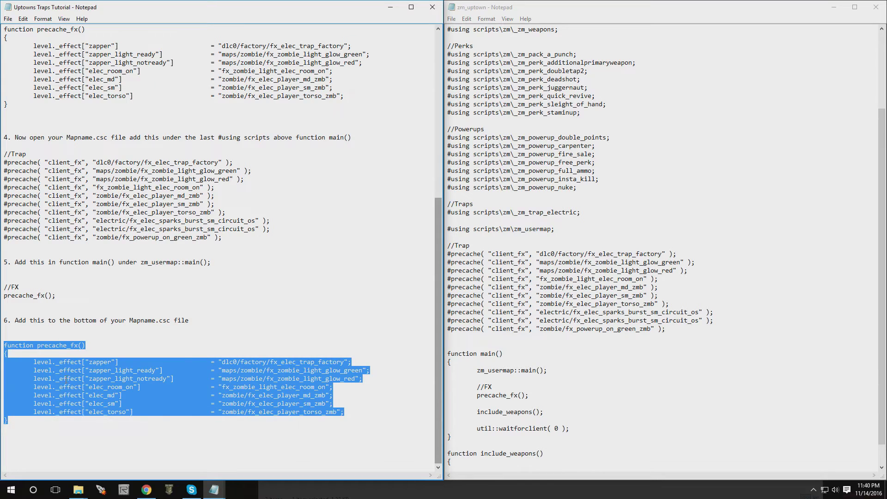
right_click(66, 378)
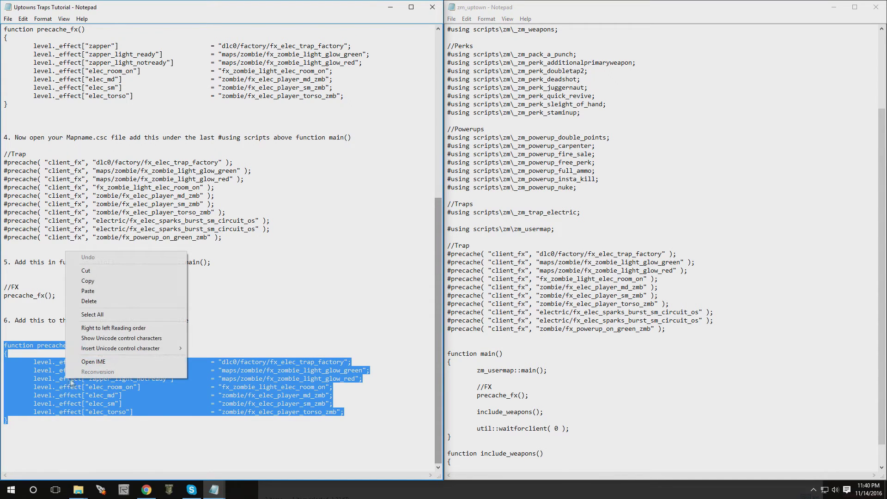
left_click(105, 284)
scroll(455, 465, "down", 1)
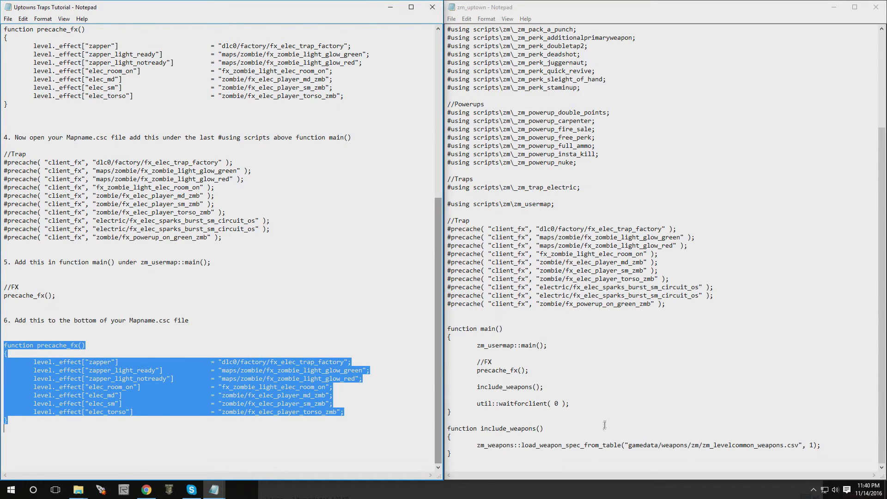
left_click(455, 465)
key("Return")
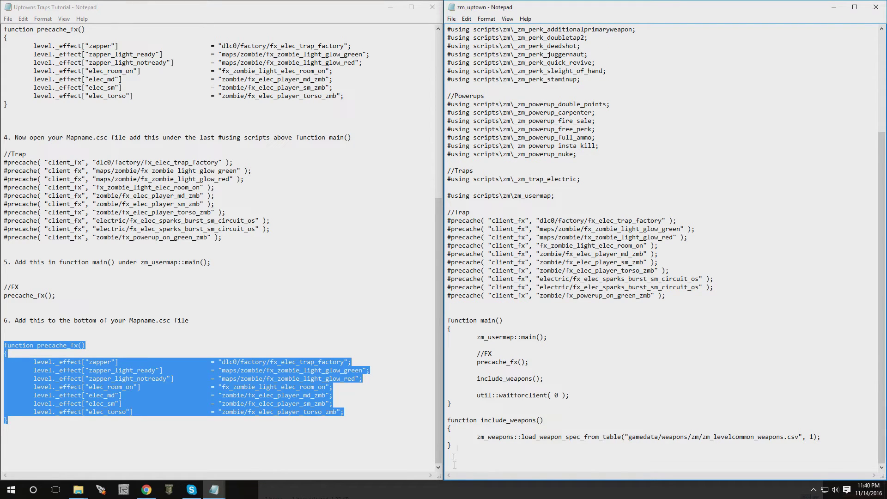
right_click(458, 463)
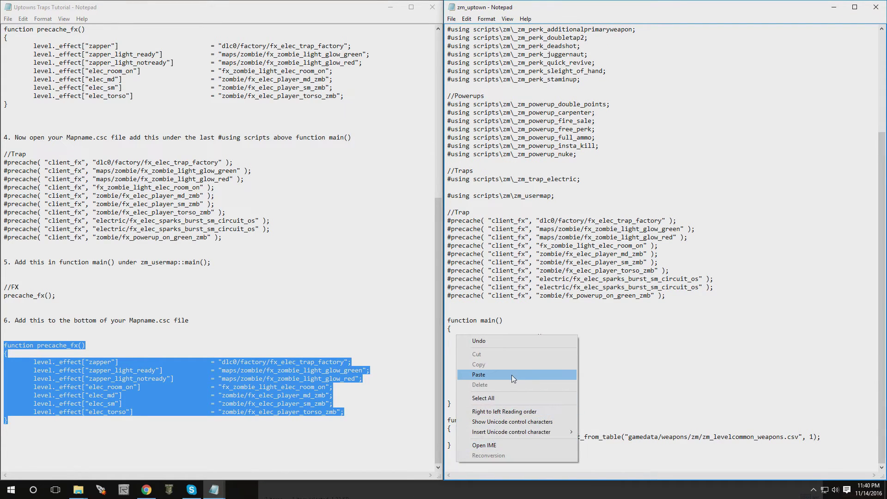
left_click(511, 375)
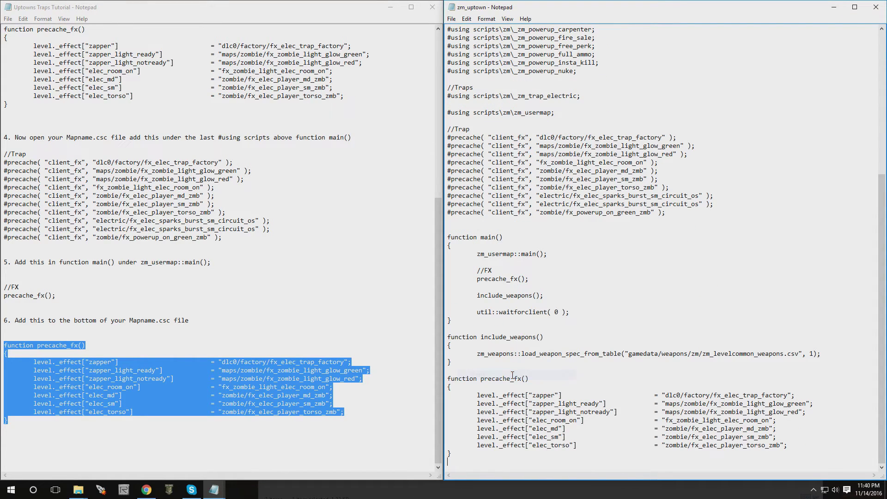
Step: Save the zm_uptown script and close the tutorial notes
left_click(451, 19)
left_click(465, 50)
left_click(432, 8)
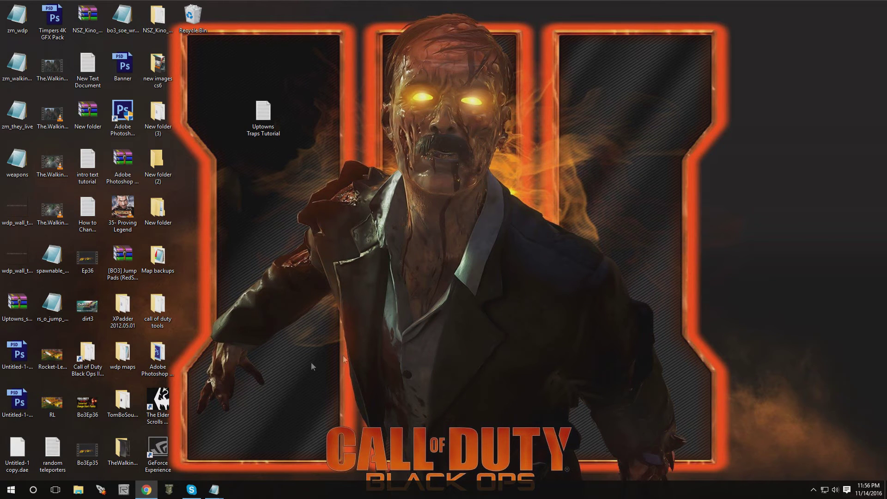
Step: Launch Black Ops III Radiant from its taskbar icon
left_click(121, 491)
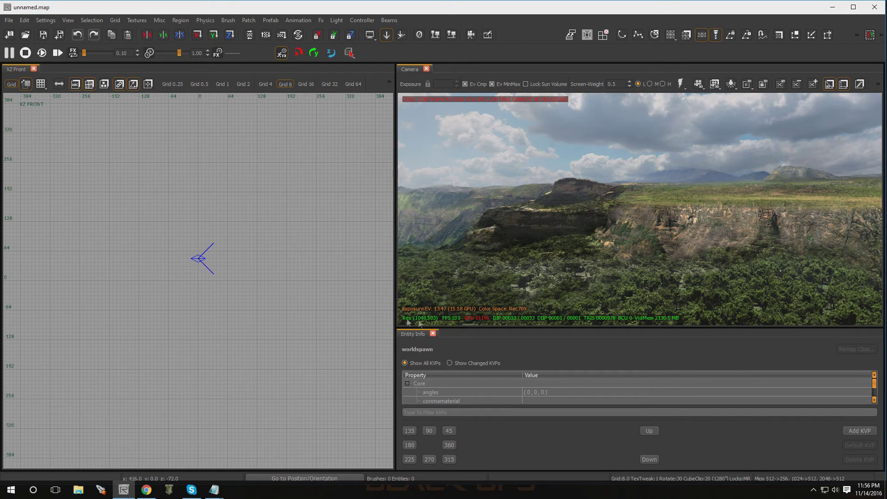
Step: Place a misc_prefab entity in the front view and load traps\trap_a.map as its prefab
left_click_drag(484, 327, 486, 184)
key("b")
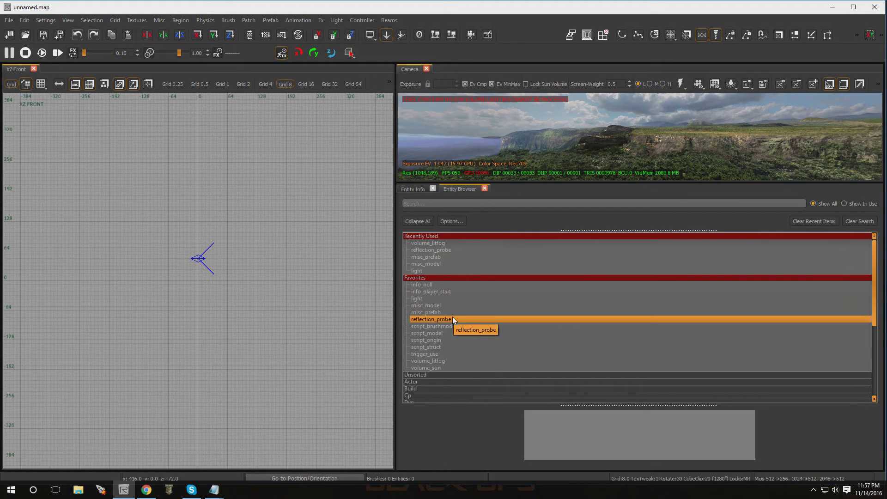
left_click_drag(452, 312, 296, 297)
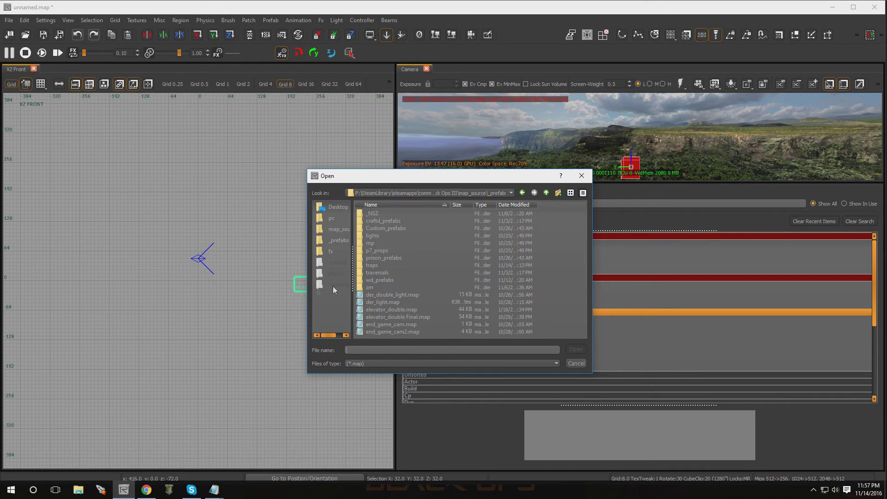
left_click(372, 266)
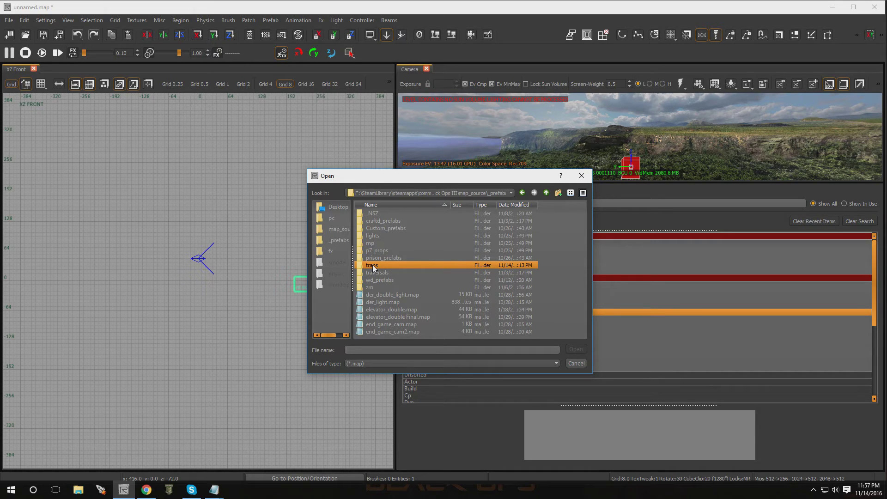
double_click(373, 266)
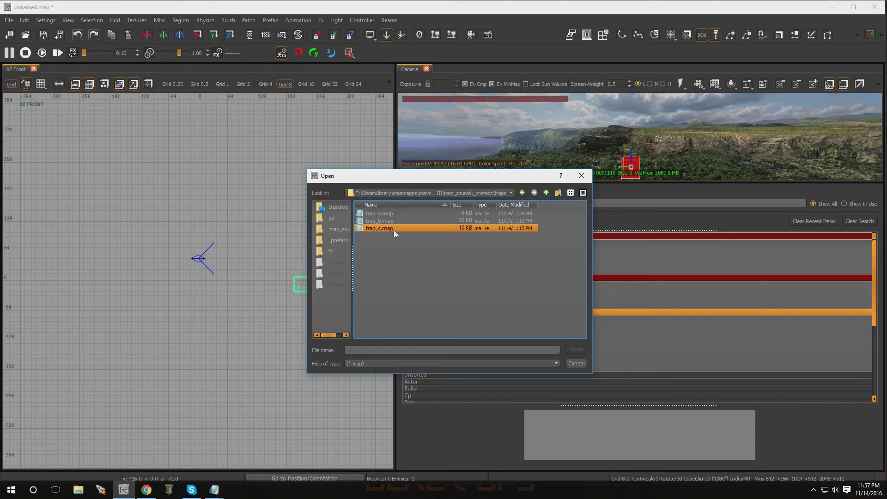
double_click(396, 215)
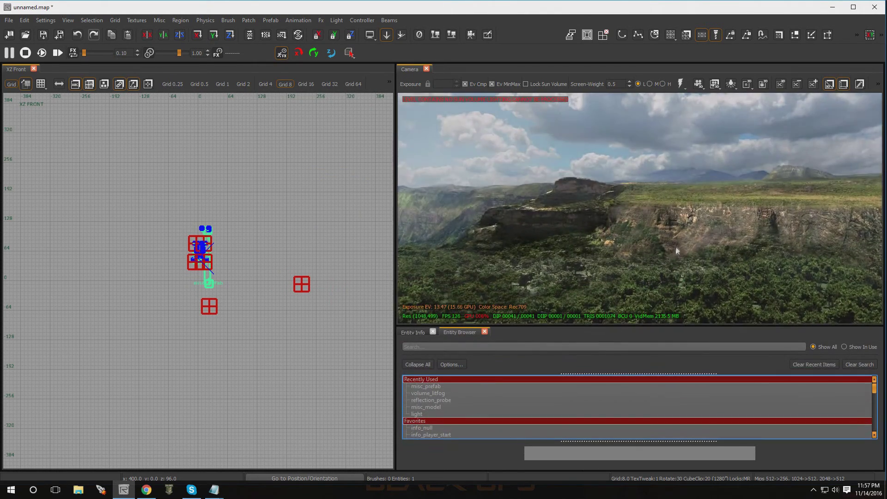
Step: Select the placed trap prefab in the camera view and enter it to edit trap_a.map
right_click_drag(675, 247, 677, 250)
key("Escape")
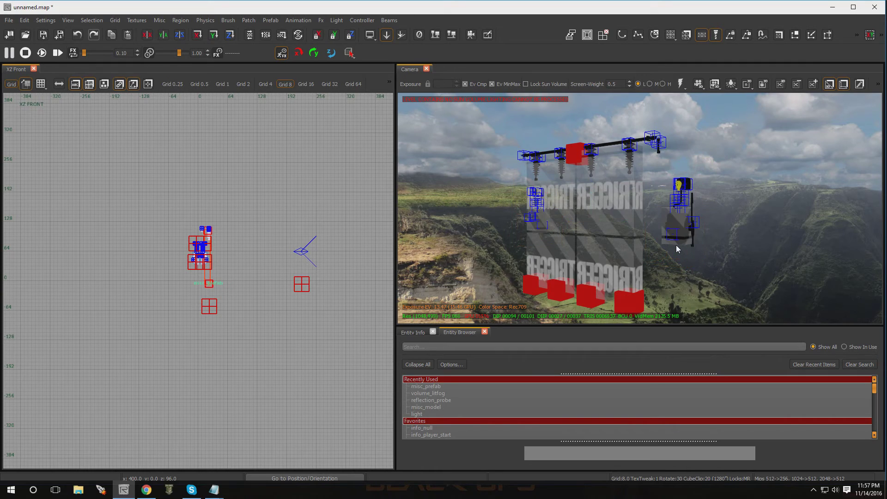
right_click_drag(675, 245, 641, 250)
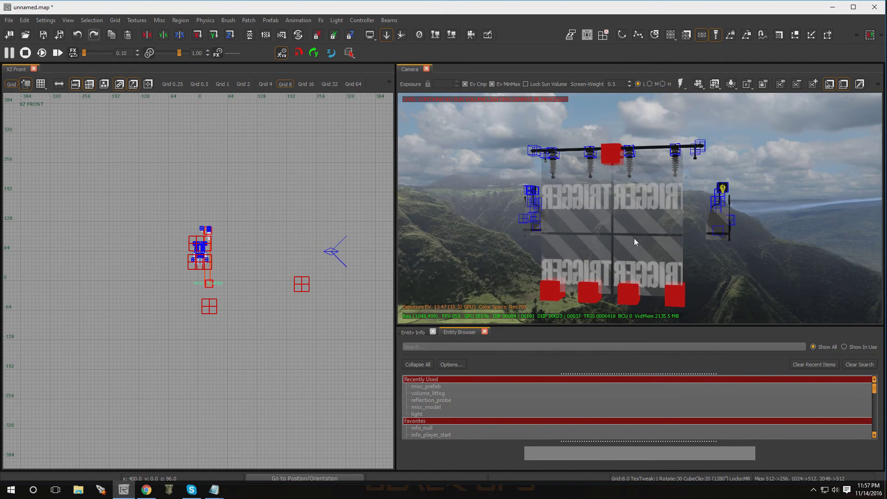
left_click(634, 237)
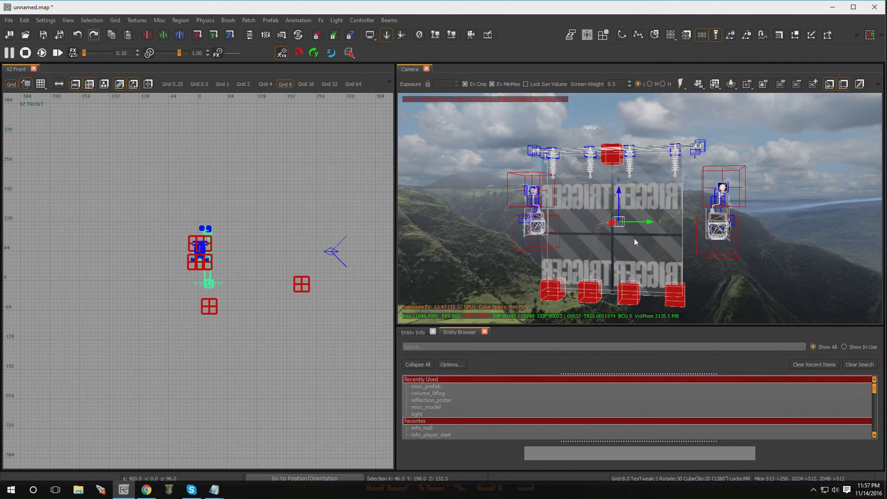
left_click(272, 21)
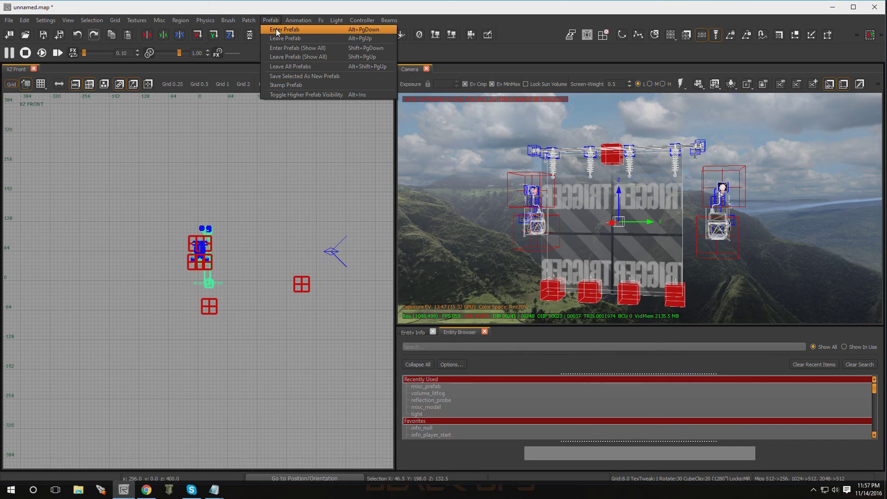
left_click(276, 29)
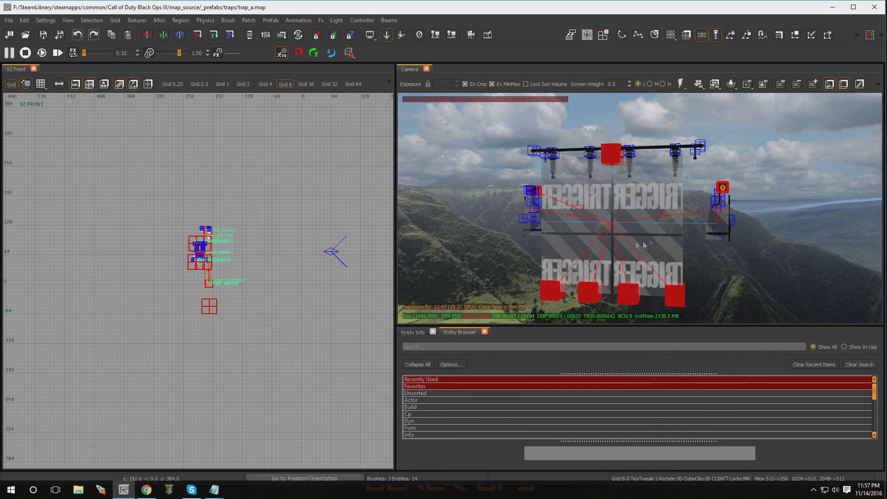
Step: Select the bottom-left red script_struct cube and show its entity properties
scroll(640, 236, "up", 3)
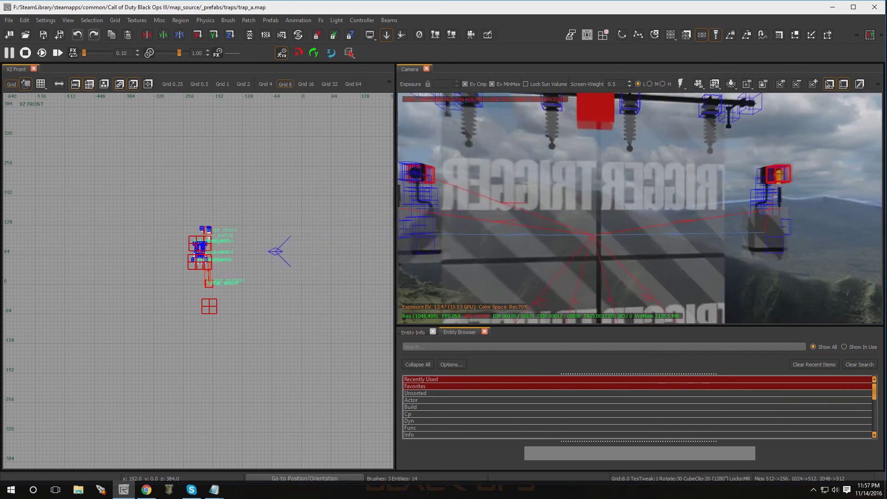
scroll(640, 208, "down", 3)
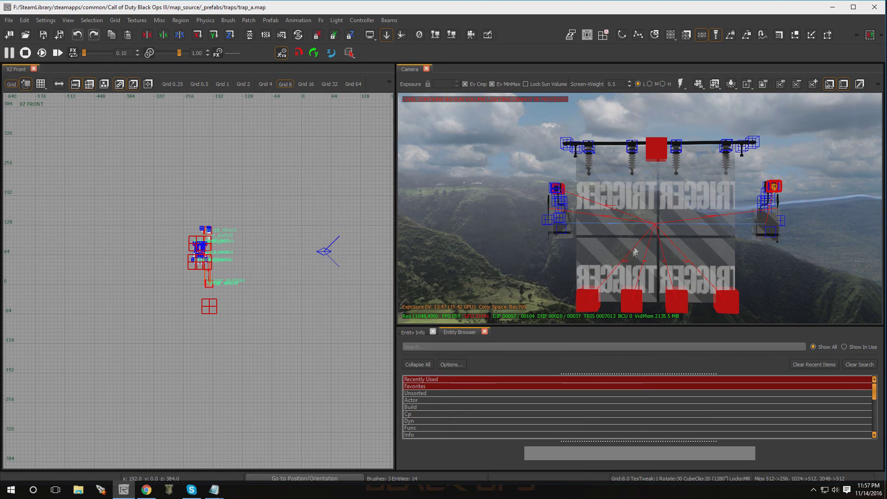
left_click(592, 303)
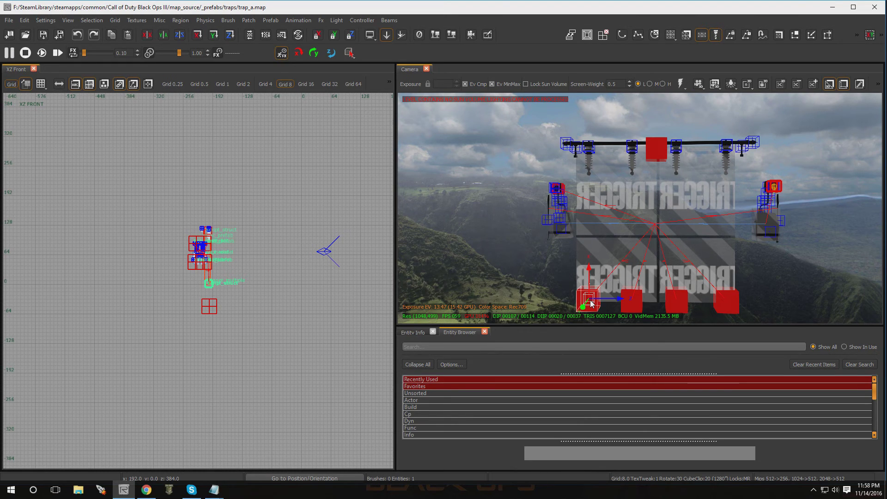
key("n")
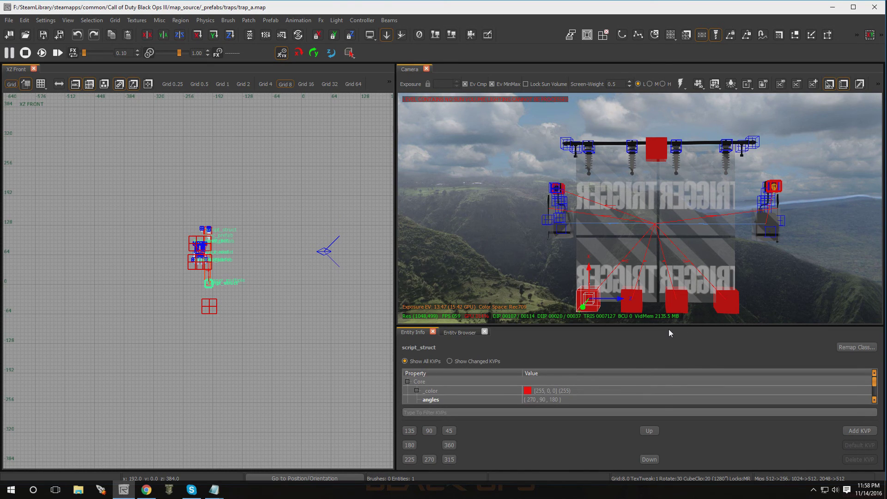
Step: Change the corner script_struct's targetname from trap_a to trap_d and save the prefab
left_click_drag(668, 326, 664, 196)
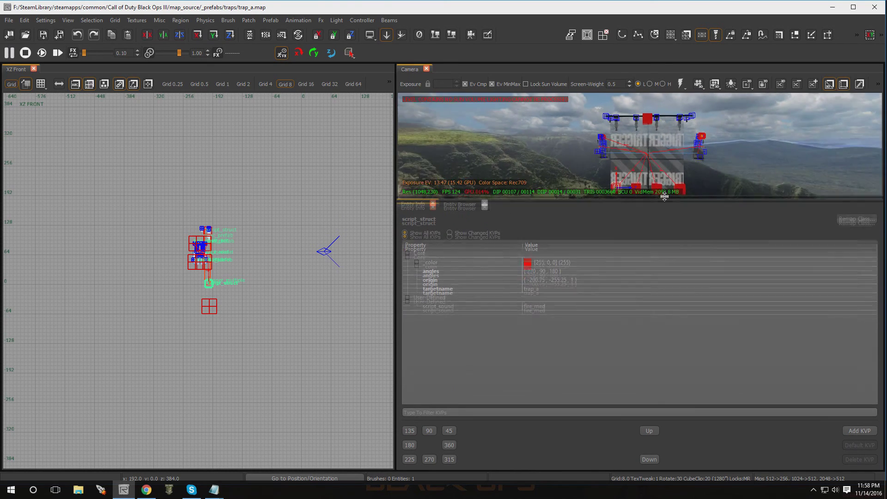
double_click(541, 289)
left_click(555, 289)
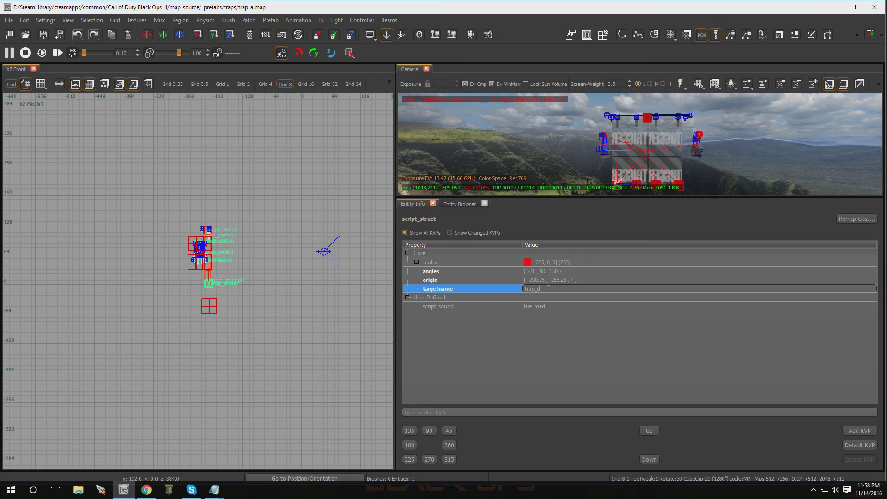
key("Return")
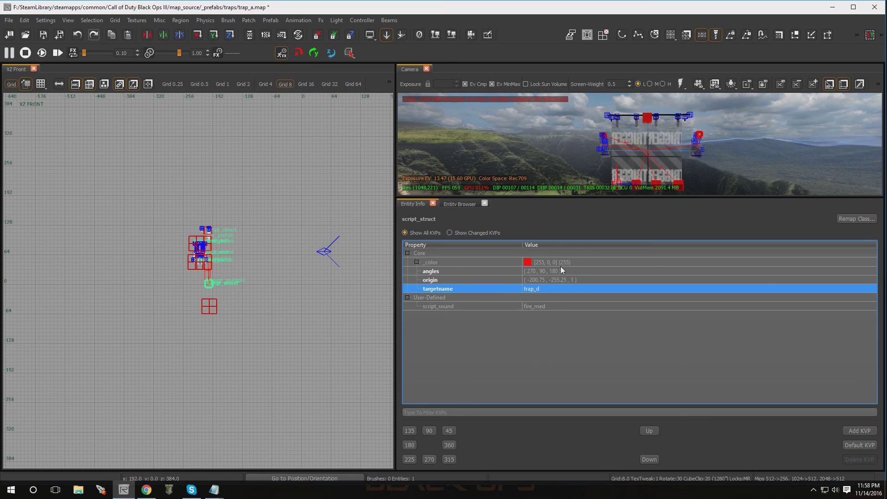
key("Escape")
key("ctrl+s")
right_click(648, 146)
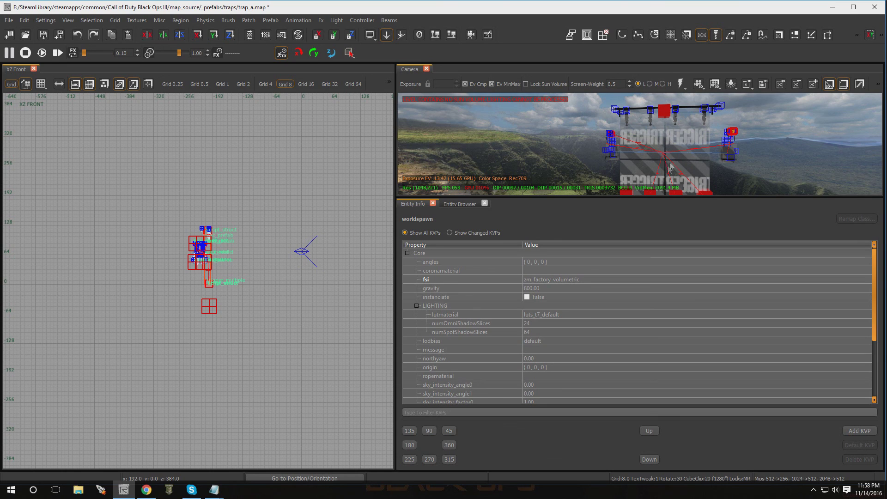
Step: Reselect the bottom-left script_struct and set its targetname back to trap_a
left_click(627, 193)
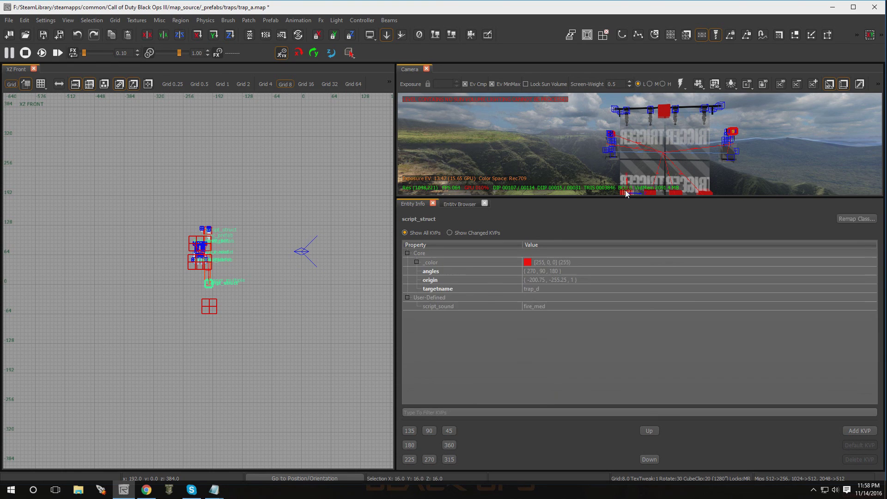
left_click(545, 289)
left_click(548, 290)
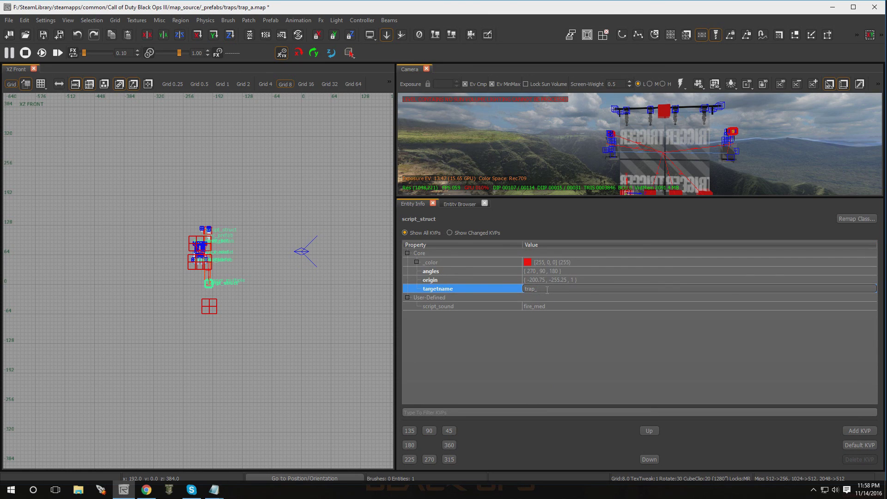
key("Return")
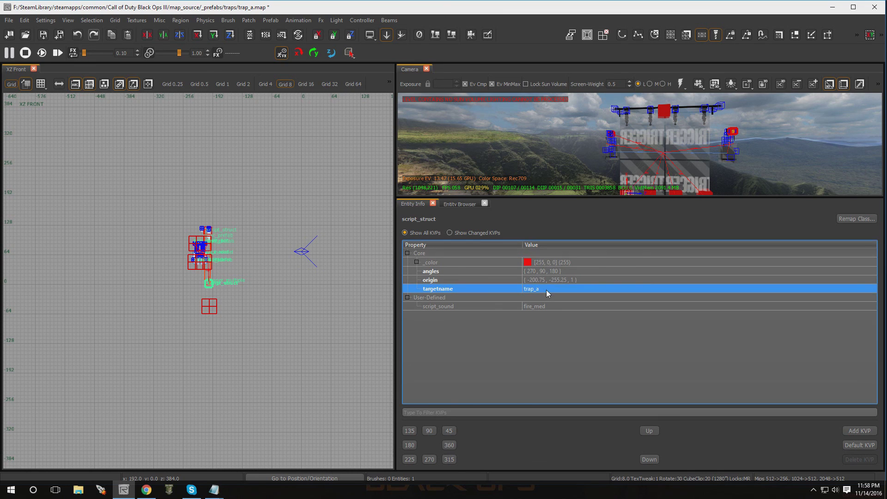